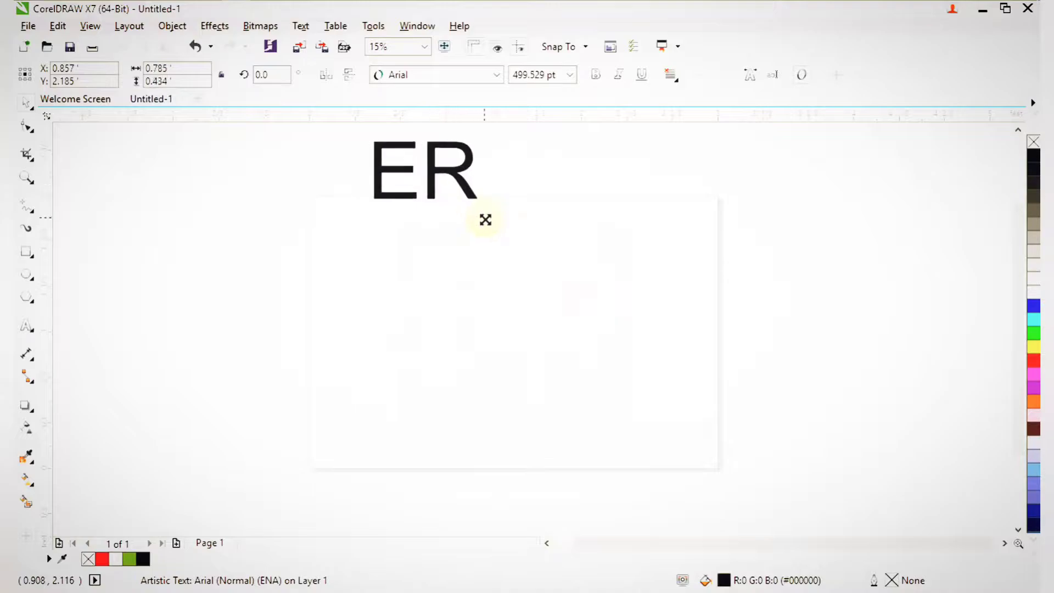
Shift the ER text slightly right and up, deselect it, and zoom in around it.
left_click_drag(515, 174, 552, 171)
left_click(637, 197)
key("F3")
key("F2")
mouse_move(456, 167)
left_mouse_down()
mouse_move(569, 368)
mouse_move(609, 392)
left_mouse_up()
left_click_drag(470, 264, 715, 486)
key("F2")
left_click_drag(411, 203, 679, 442)
Zoom the view onto the empty page area below the ER text.
scroll(546, 341, "down", 2)
key("F2")
left_click_drag(441, 255, 583, 425)
key("F2")
left_click_drag(569, 250, 691, 361)
key("F2")
left_click_drag(494, 294, 840, 467)
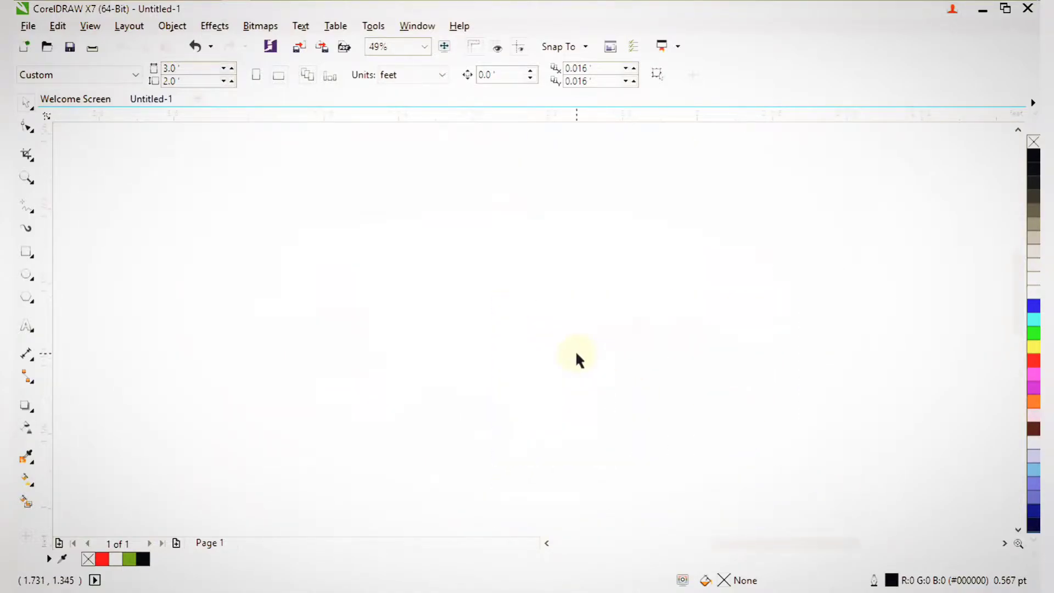
Start a Polyline outline below ER with its first four corner points.
left_click(34, 218)
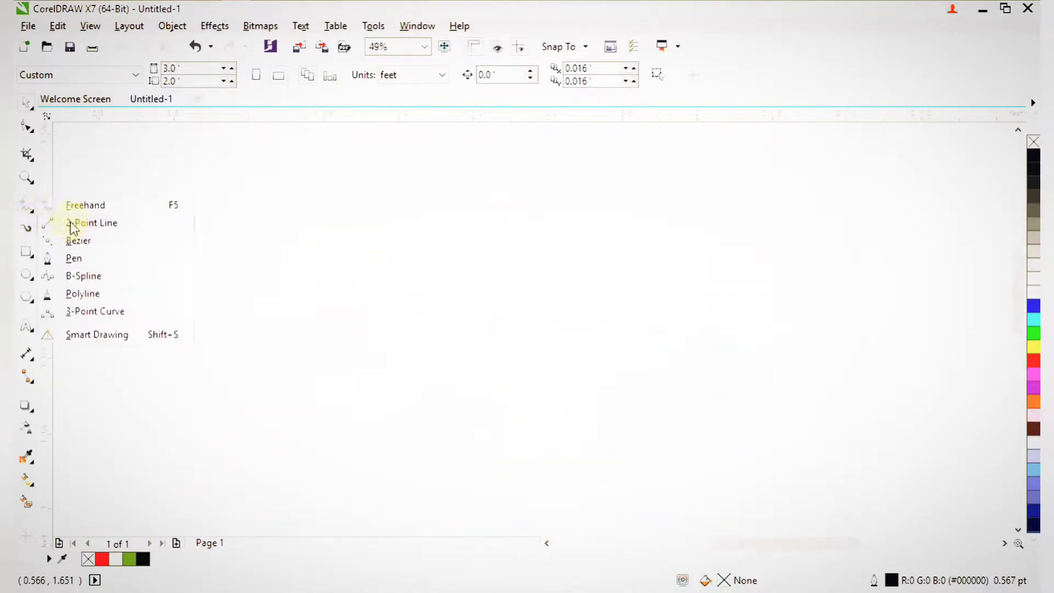
left_click(67, 293)
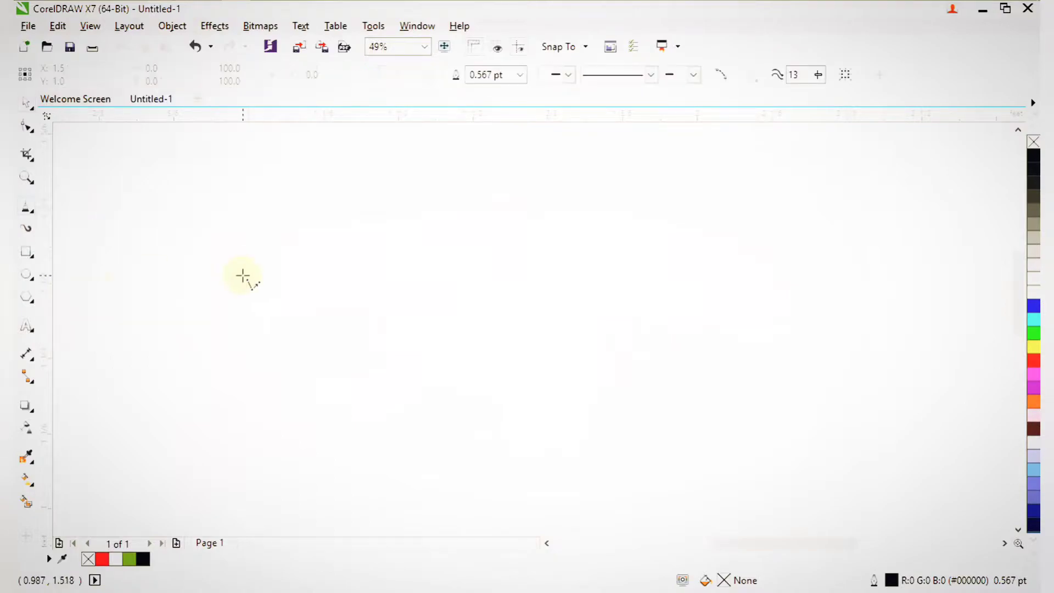
left_click_drag(403, 262, 899, 443)
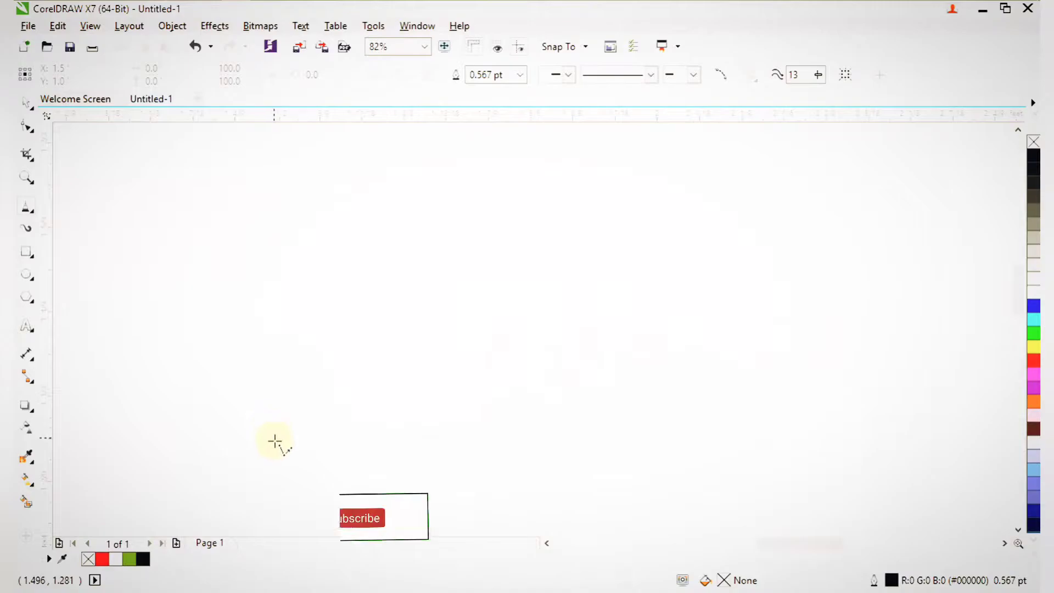
left_click(330, 444)
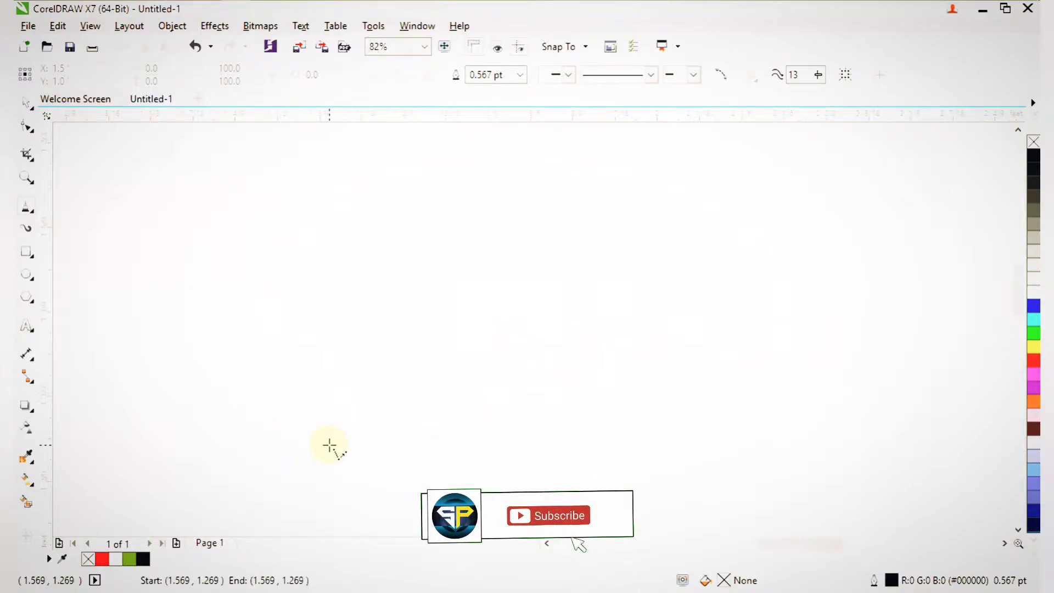
left_click(482, 410)
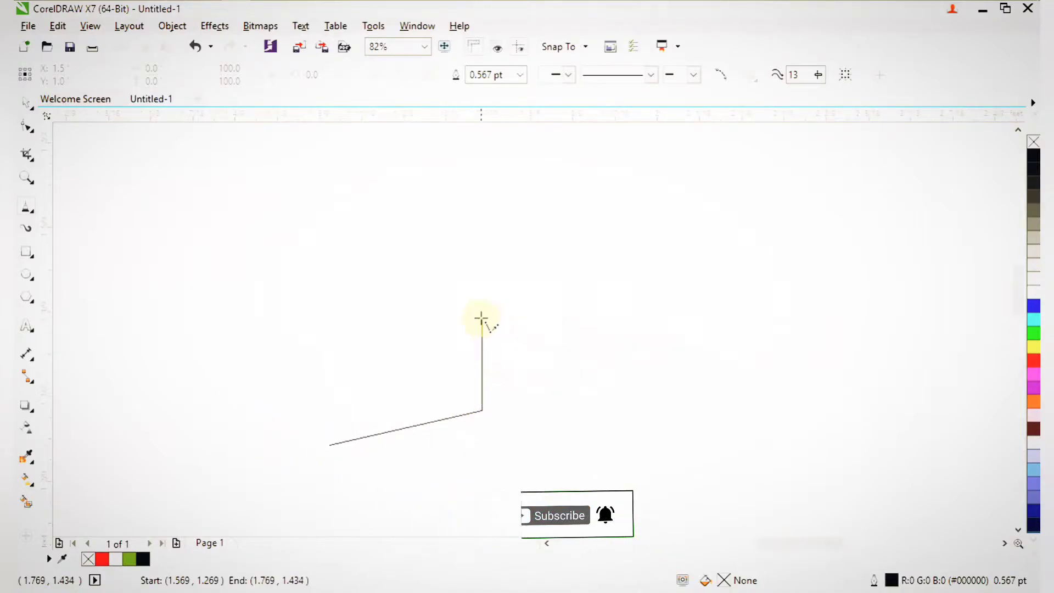
left_click(482, 317)
left_click(762, 374)
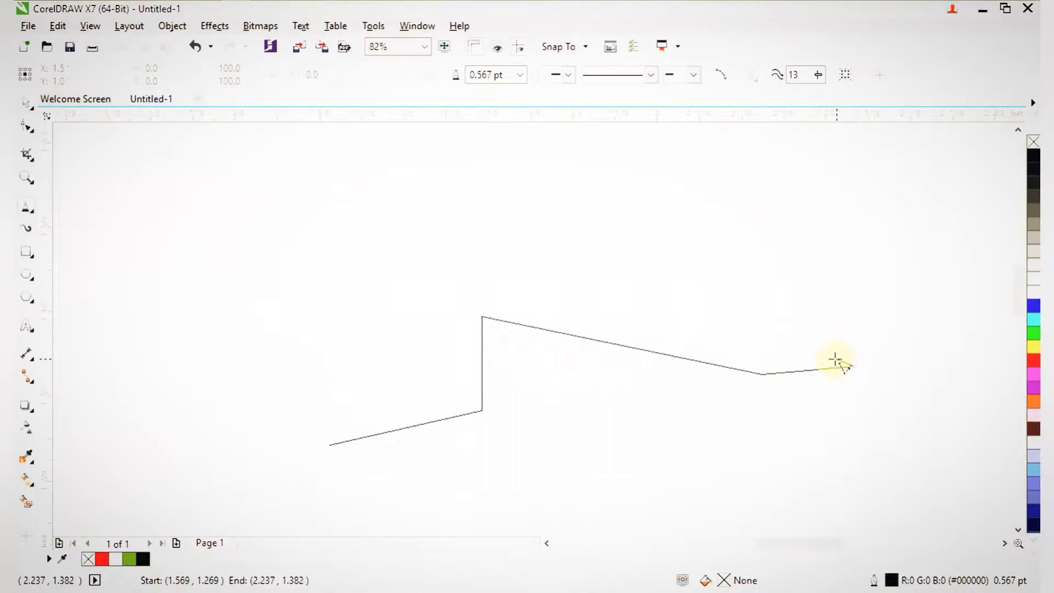
Add the far-right corner, the corner above it, and the top-left corner to the outline.
scroll(785, 333, "down", 3)
key("F2")
left_click_drag(590, 253, 653, 313)
left_click_drag(736, 373, 595, 253)
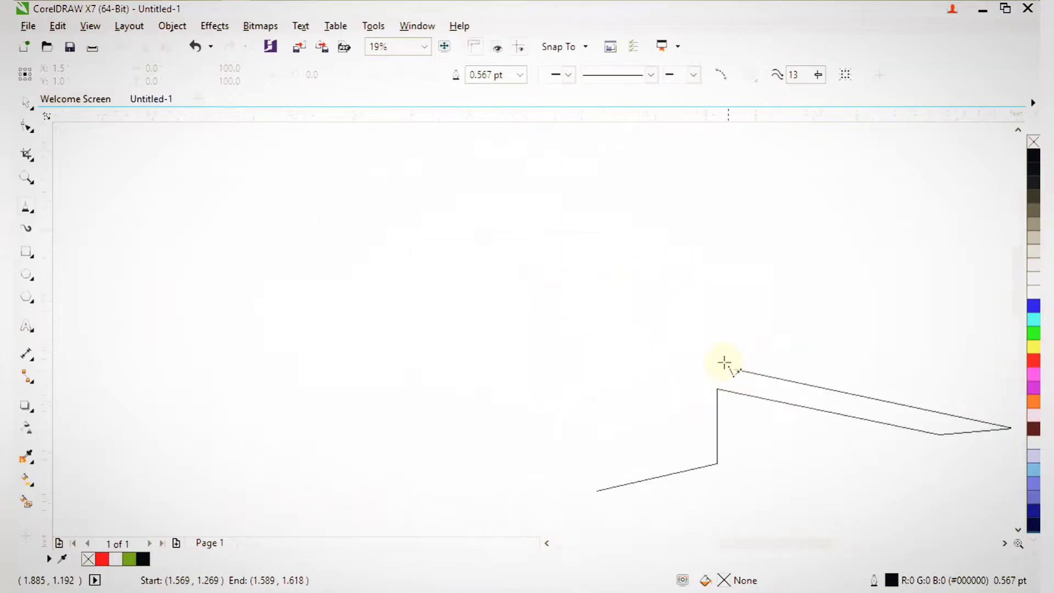
scroll(555, 282, "up", 2)
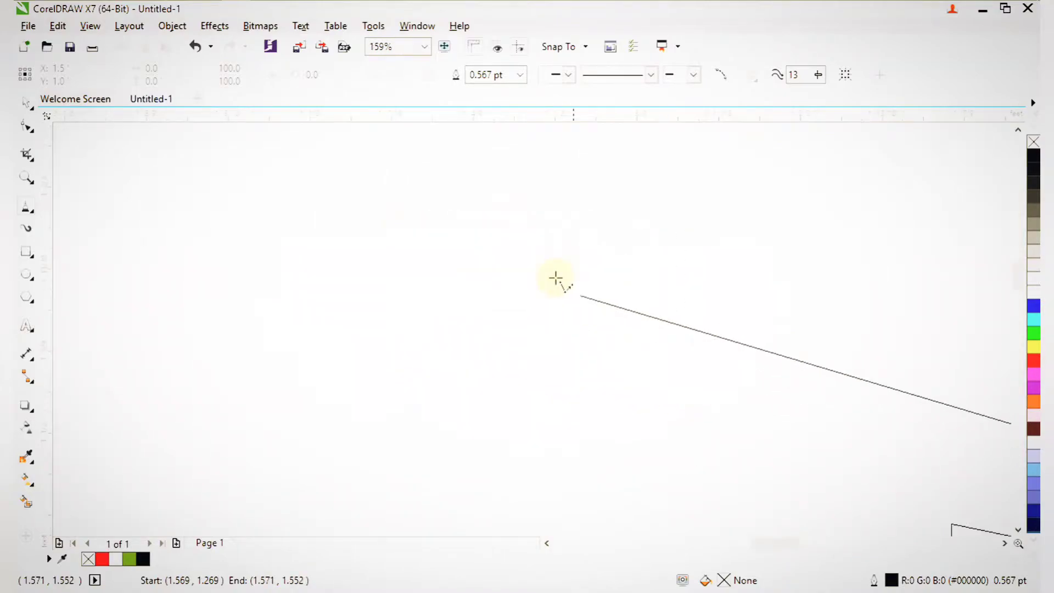
left_click(531, 292)
left_click(532, 236)
scroll(521, 257, "down", 3)
key("F2")
left_click_drag(416, 227, 511, 351)
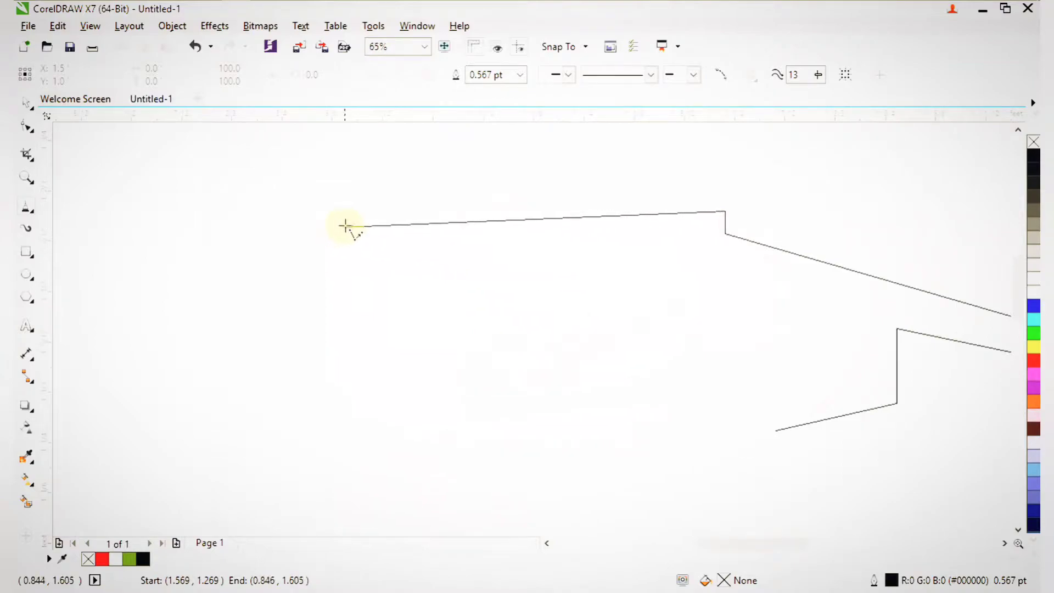
left_click(317, 234)
Zoom in around the unfinished part of the outline below the ER text.
scroll(346, 352, "down", 4)
key("F2")
left_click_drag(301, 299, 408, 443)
key("F2")
left_click_drag(409, 203, 565, 353)
key("F2")
left_click_drag(516, 259, 629, 486)
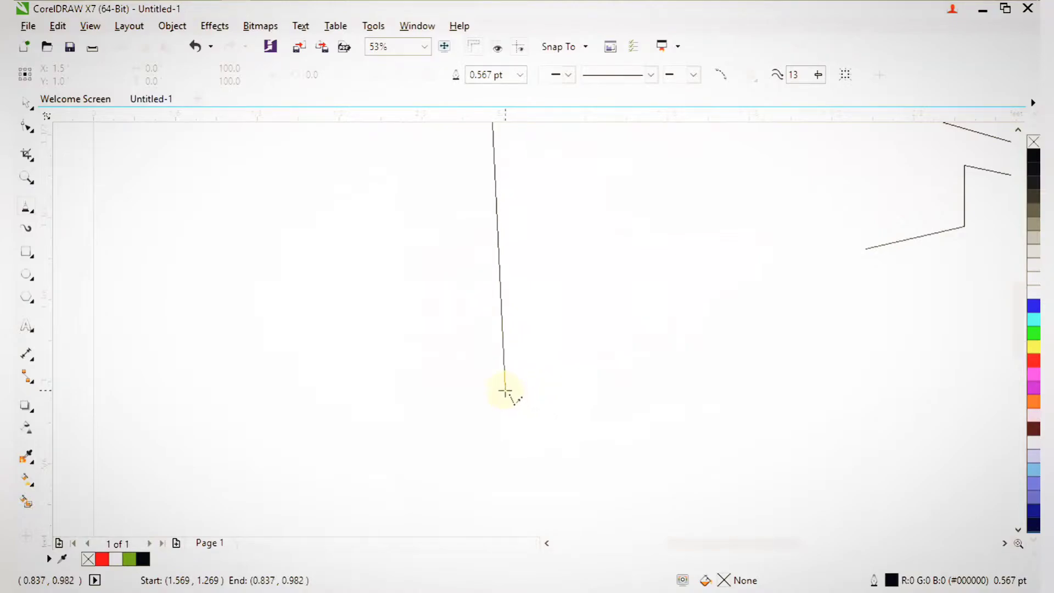
scroll(504, 390, "down", 3)
key("F2")
left_click_drag(575, 446, 480, 310)
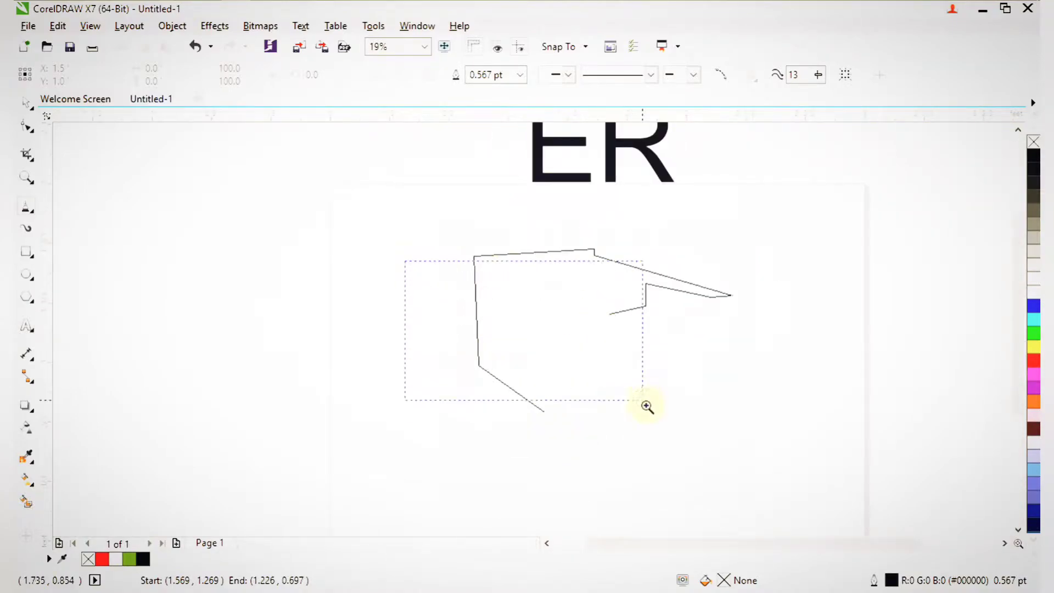
left_click_drag(643, 397, 631, 412)
Add the inner notch's right, left and top-left corners to the outline.
key("F2")
left_click_drag(417, 226, 738, 380)
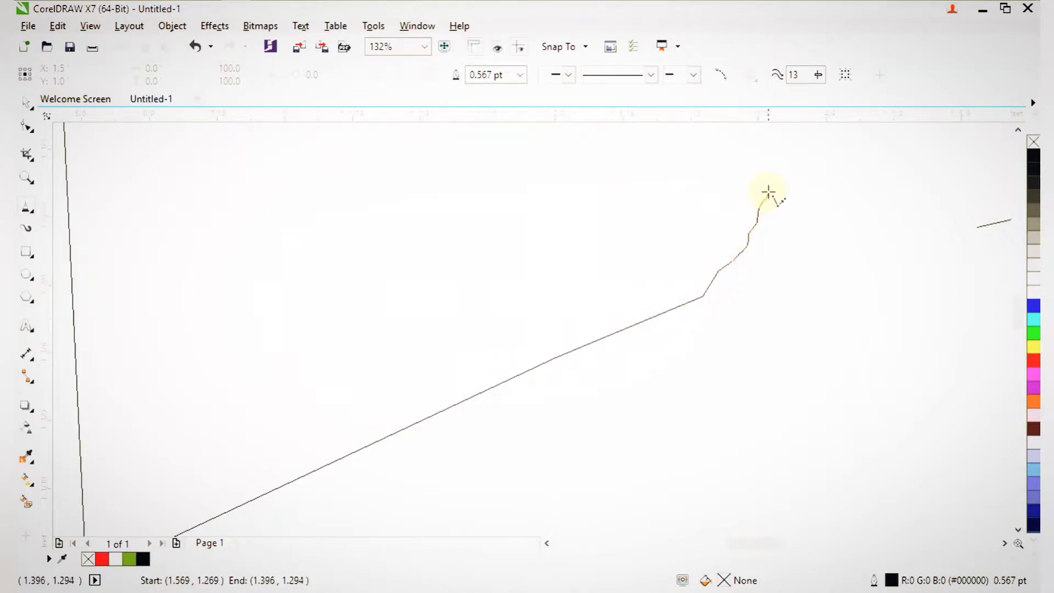
left_click(768, 179)
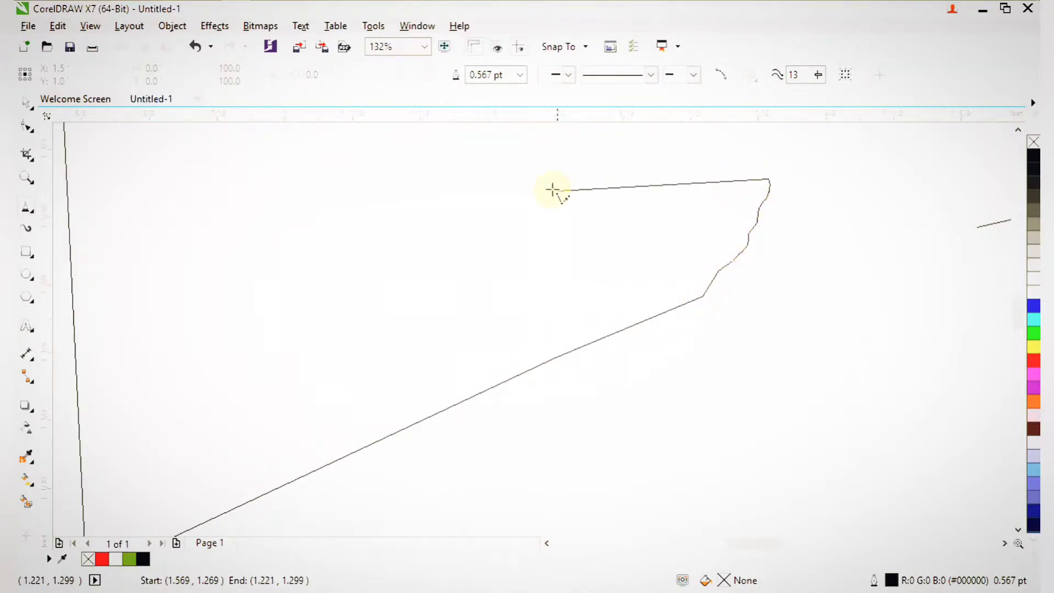
left_click(336, 213)
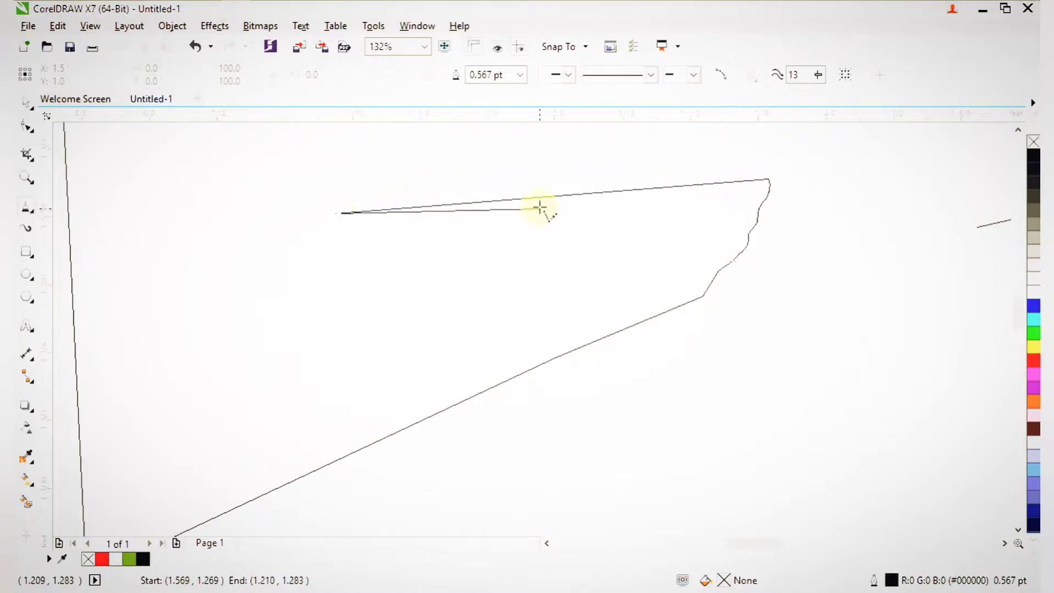
scroll(522, 196, "down", 5)
scroll(548, 219, "up", 5)
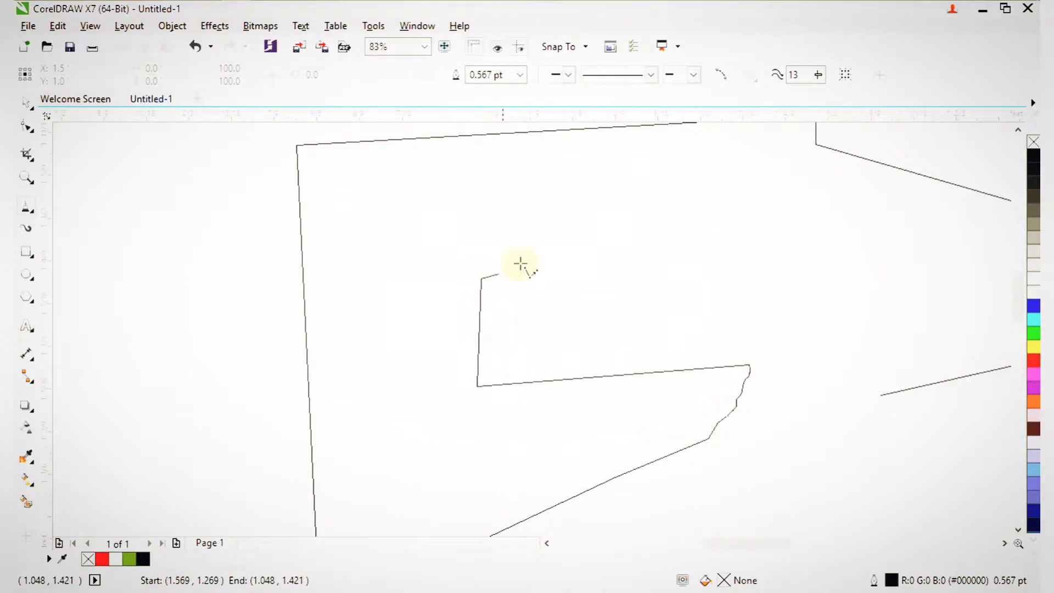
left_click(692, 245)
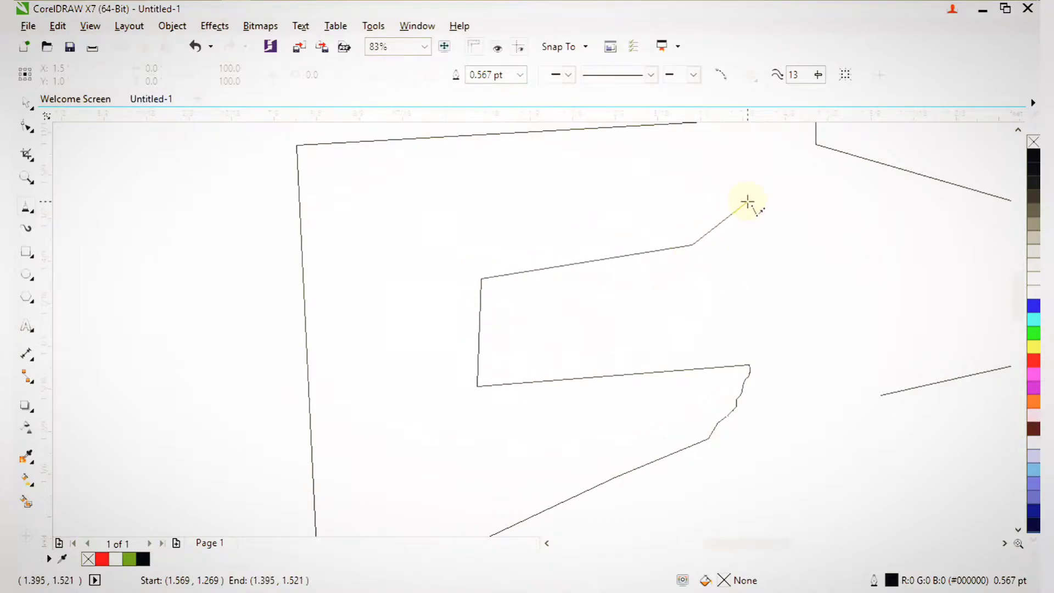
Place the last corner and close the outline on its starting point.
left_click_drag(818, 261, 818, 261)
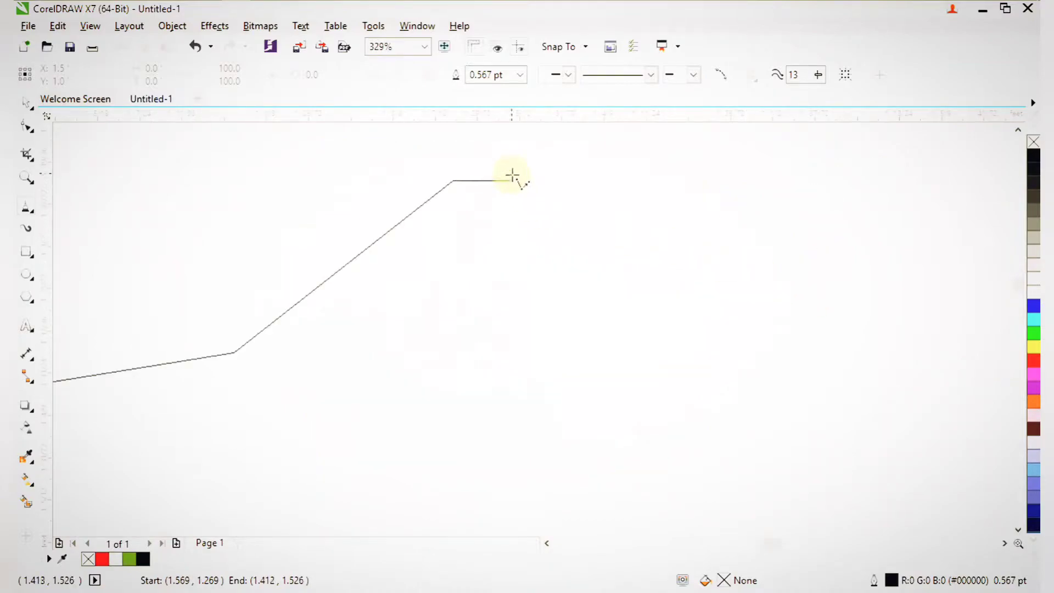
scroll(509, 181, "down", 5)
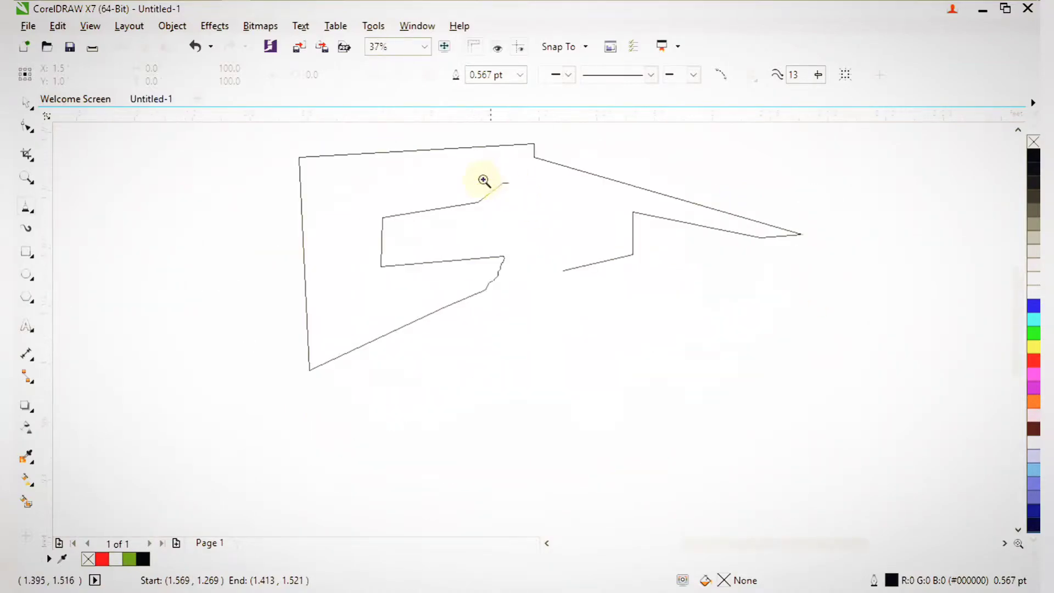
left_click_drag(601, 300, 601, 301)
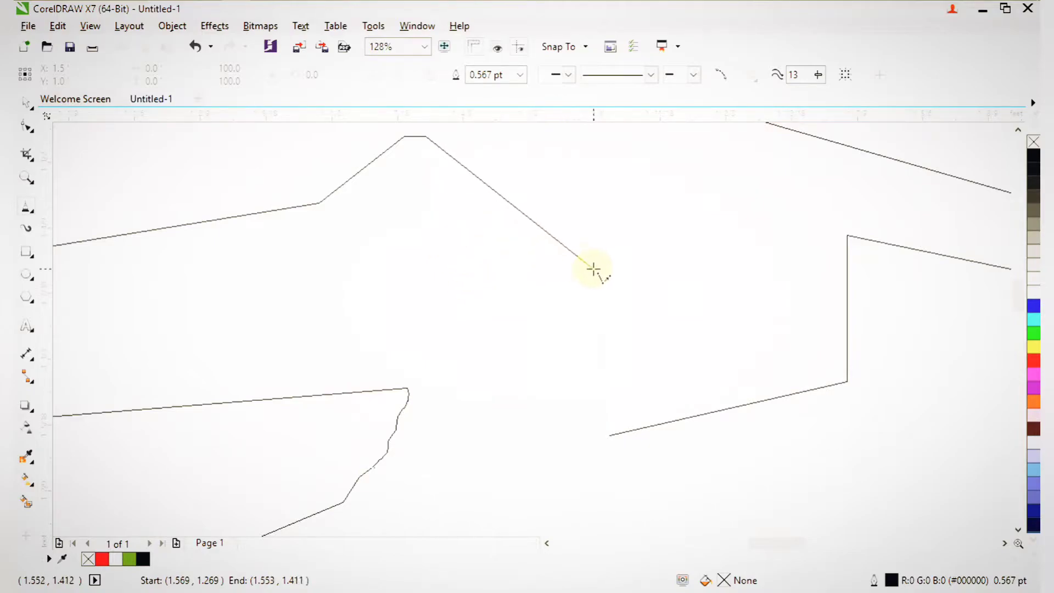
left_click(603, 268)
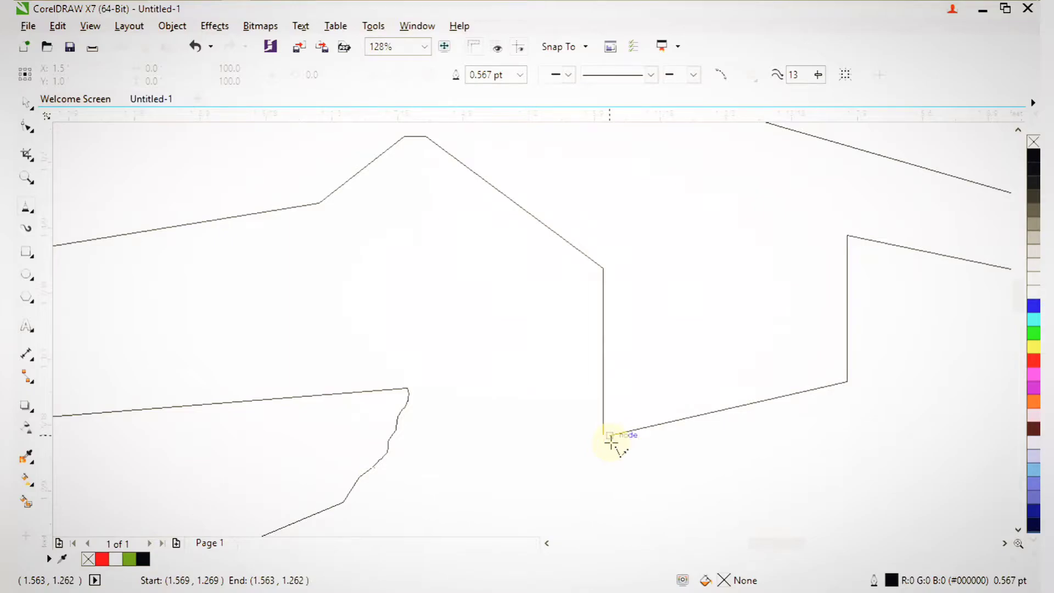
key("F2")
left_click_drag(539, 410, 684, 475)
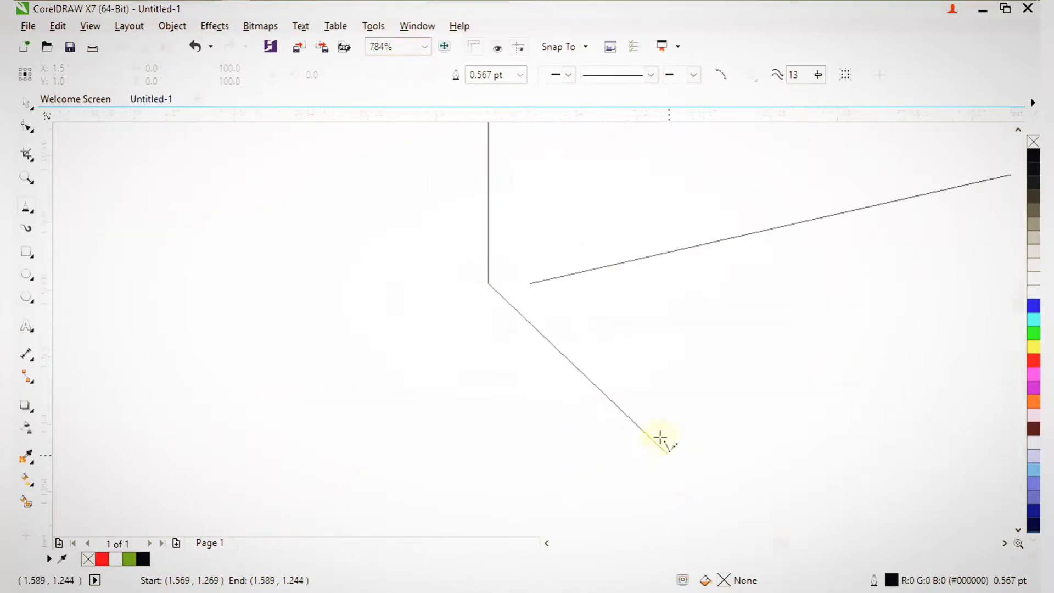
left_click(536, 281)
Start a second polyline on the right side and place its first three corners.
scroll(537, 287, "down", 5)
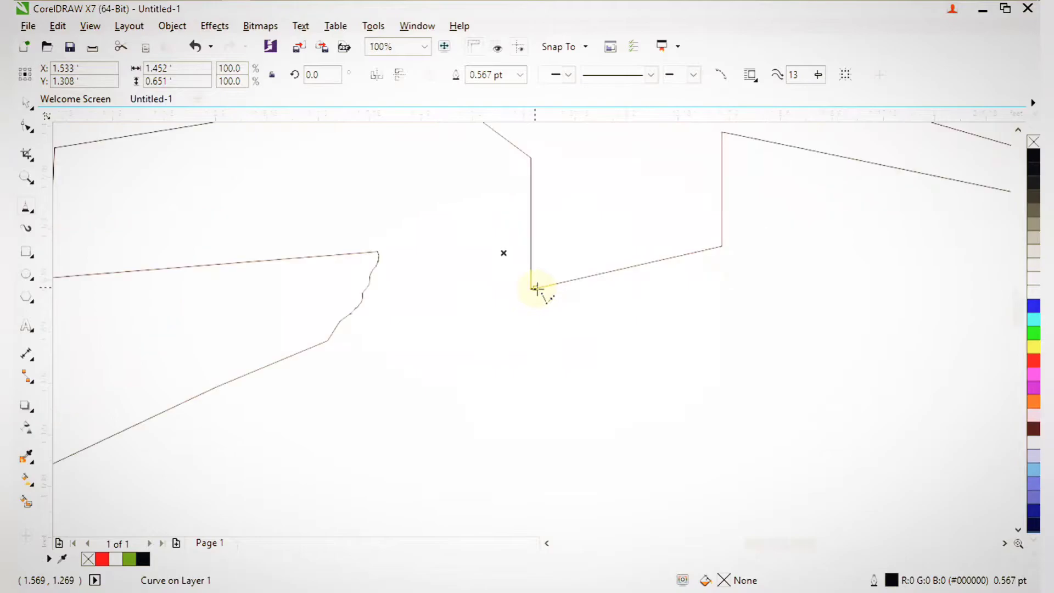
left_click_drag(573, 332, 650, 424)
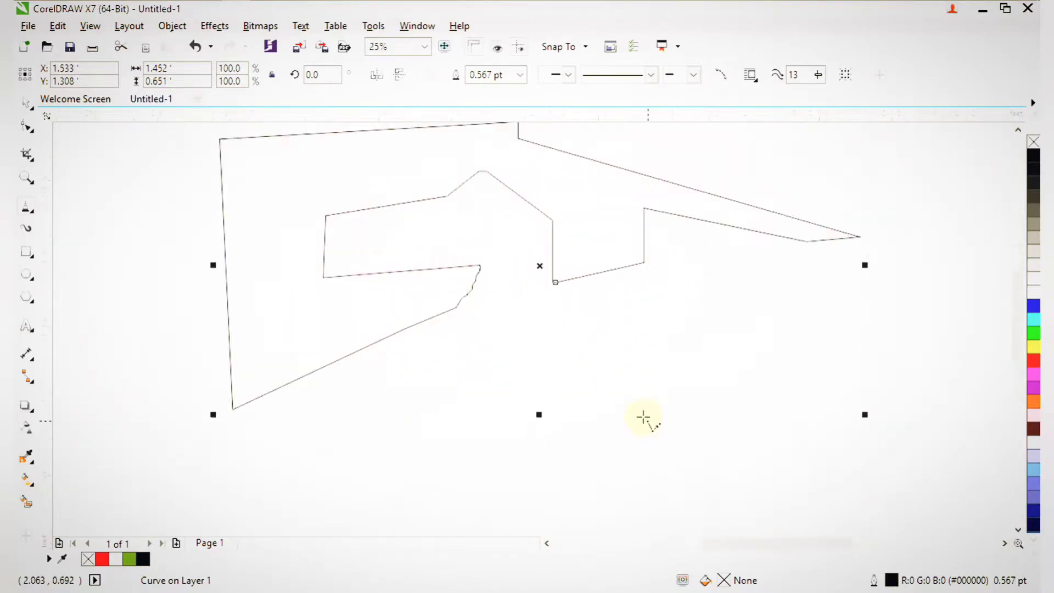
mouse_move(406, 253)
left_mouse_down()
mouse_move(736, 470)
mouse_move(730, 442)
left_mouse_up()
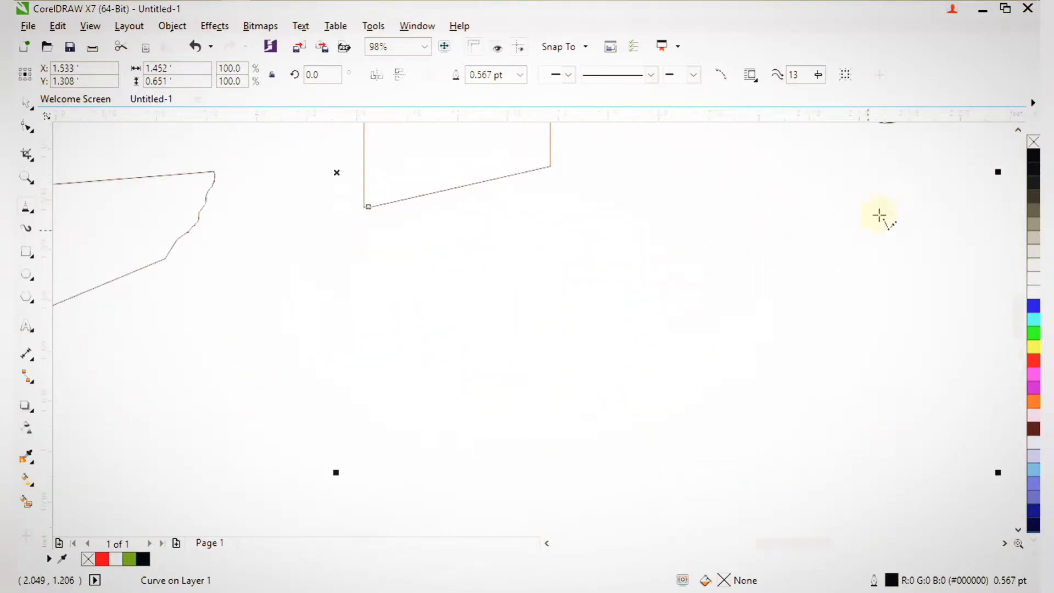
left_click(895, 144)
scroll(898, 160, "down", 2)
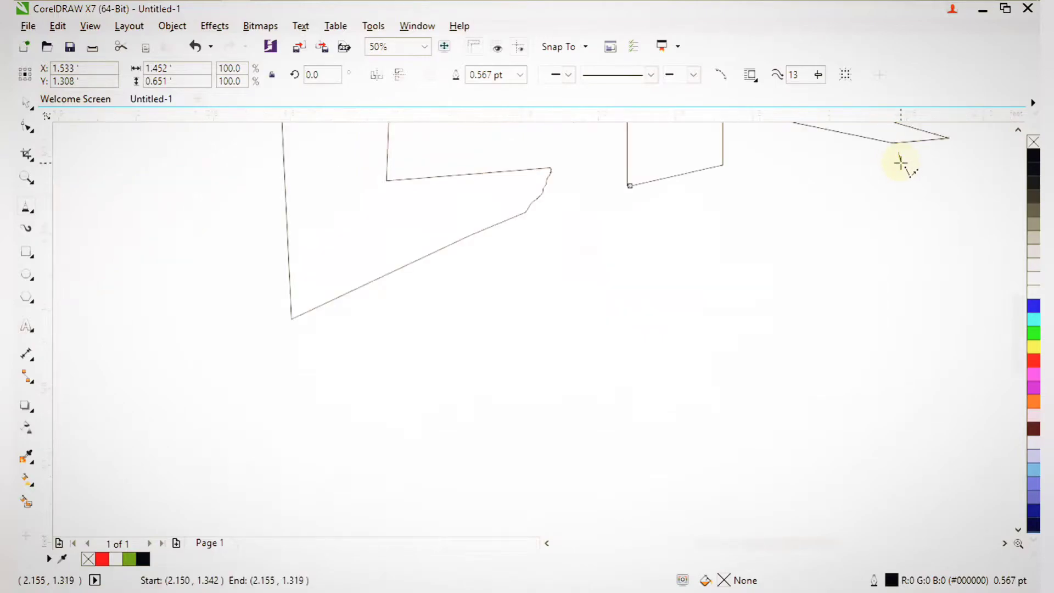
left_click_drag(940, 191, 933, 181)
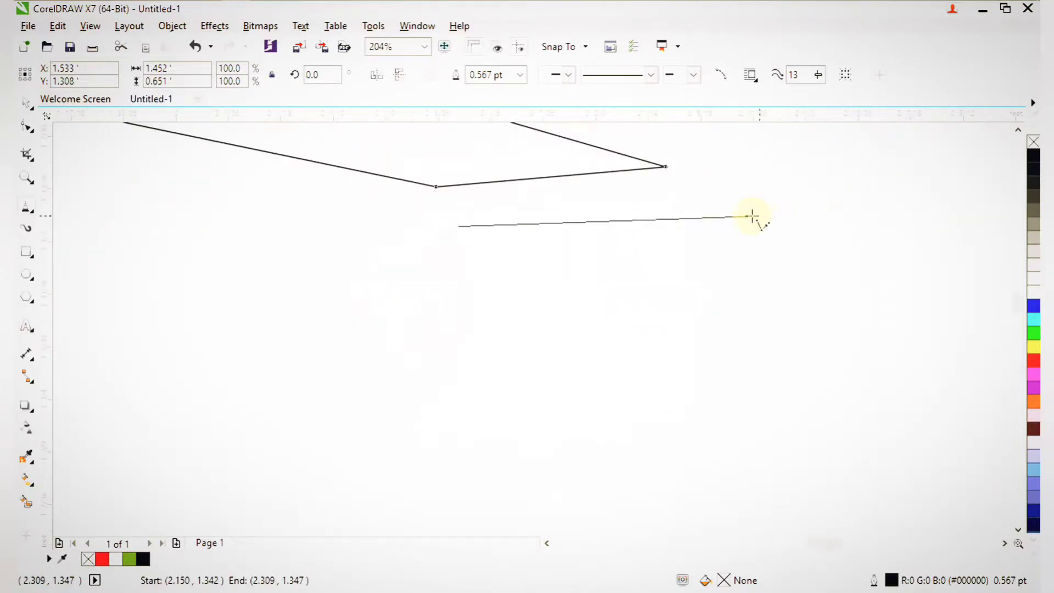
left_click(671, 204)
scroll(671, 229, "down", 3)
key("F2")
left_click_drag(574, 215, 741, 370)
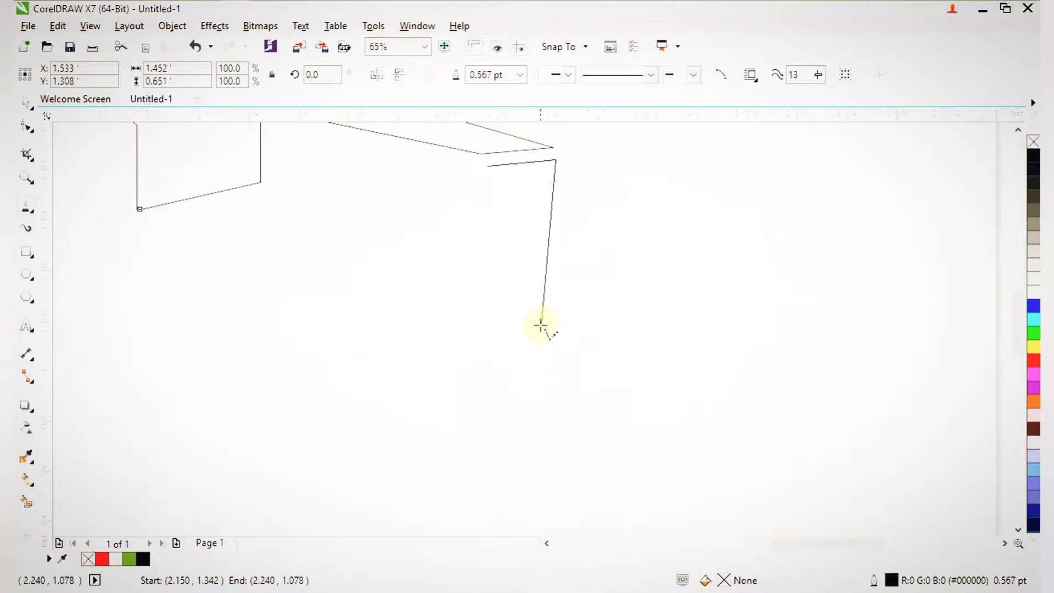
left_click(519, 326)
Continue the inner-stroke outline with four more corners around the inner notch.
scroll(518, 326, "down", 3)
key("F2")
left_click_drag(360, 321, 477, 401)
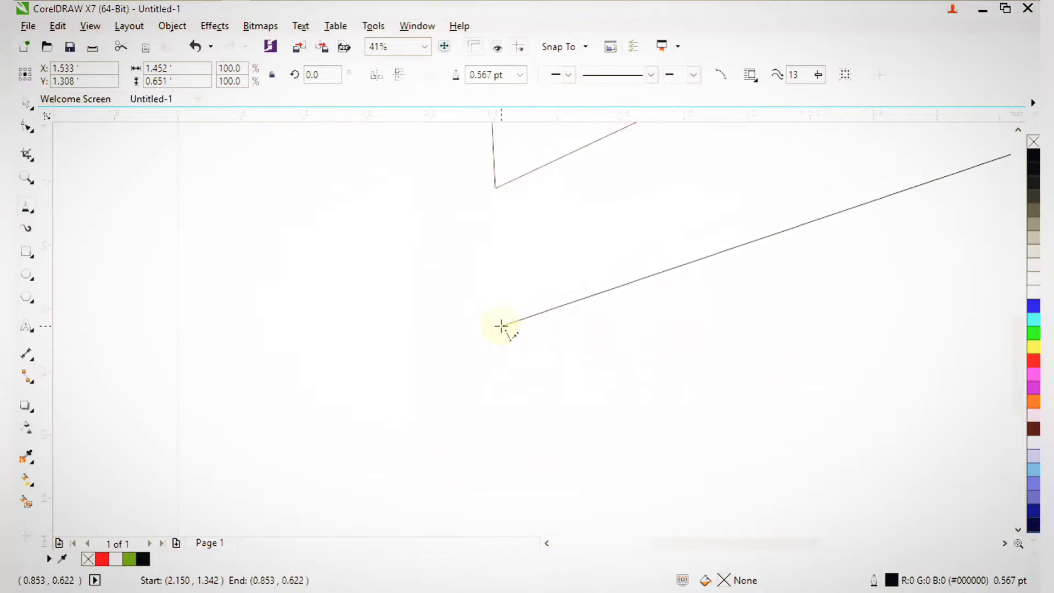
key("F2")
left_click_drag(452, 276, 602, 396)
left_click(462, 295)
scroll(462, 295, "down", 3)
key("F2")
left_click_drag(412, 212, 477, 297)
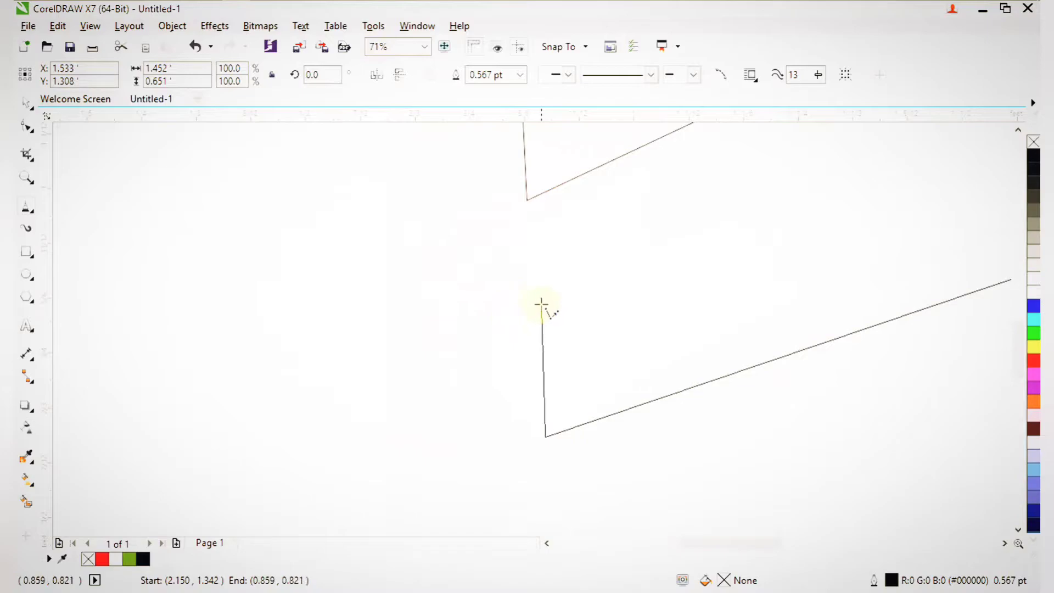
left_click(528, 233)
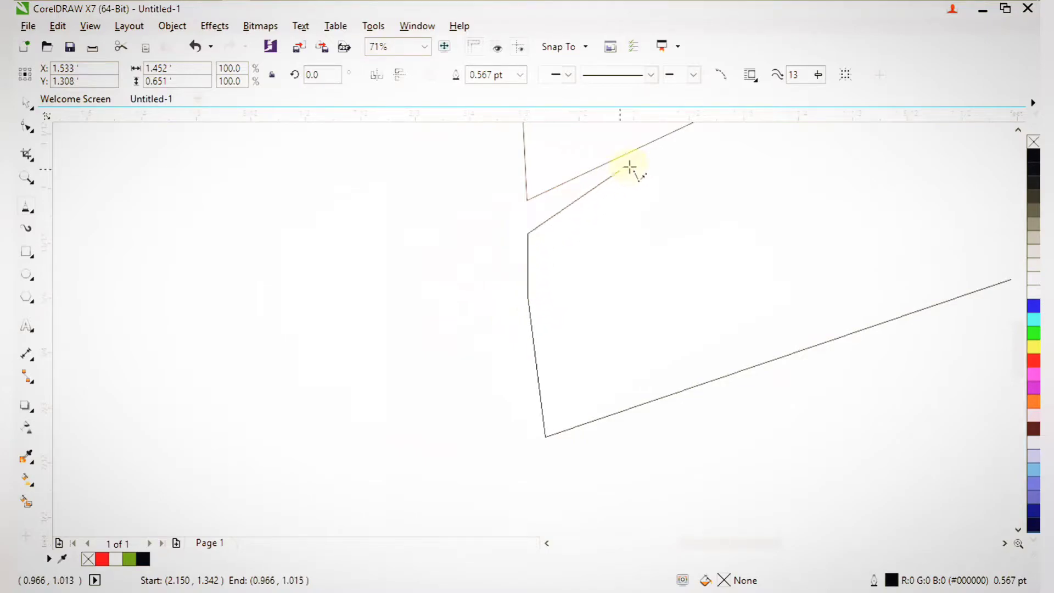
left_click(648, 170)
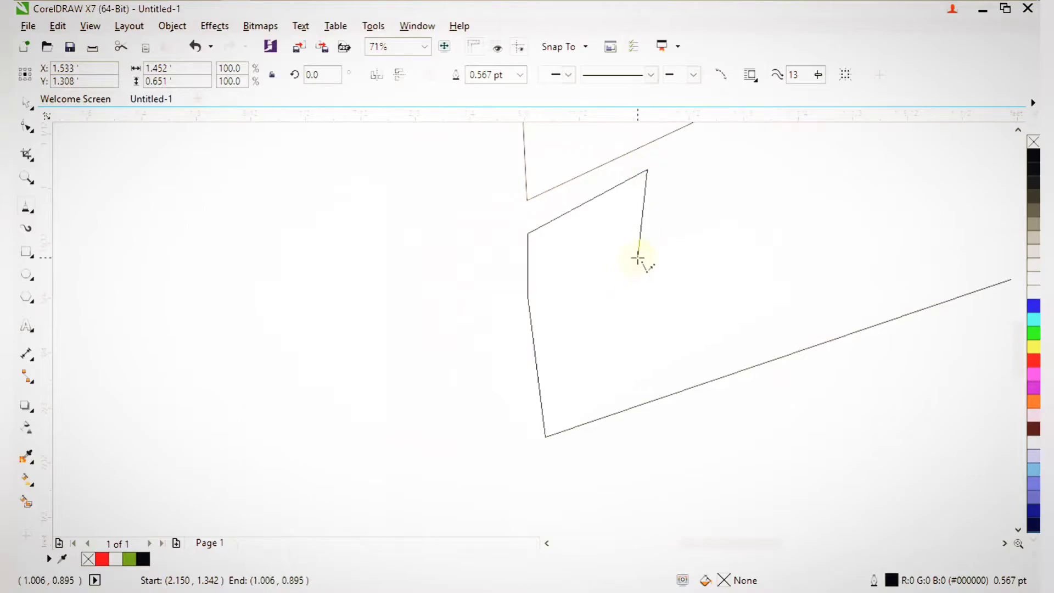
left_click(637, 258)
Add a corner at the line's midpoint and another above it in the monogram's middle.
scroll(624, 228, "down", 2)
scroll(744, 261, "up", 4)
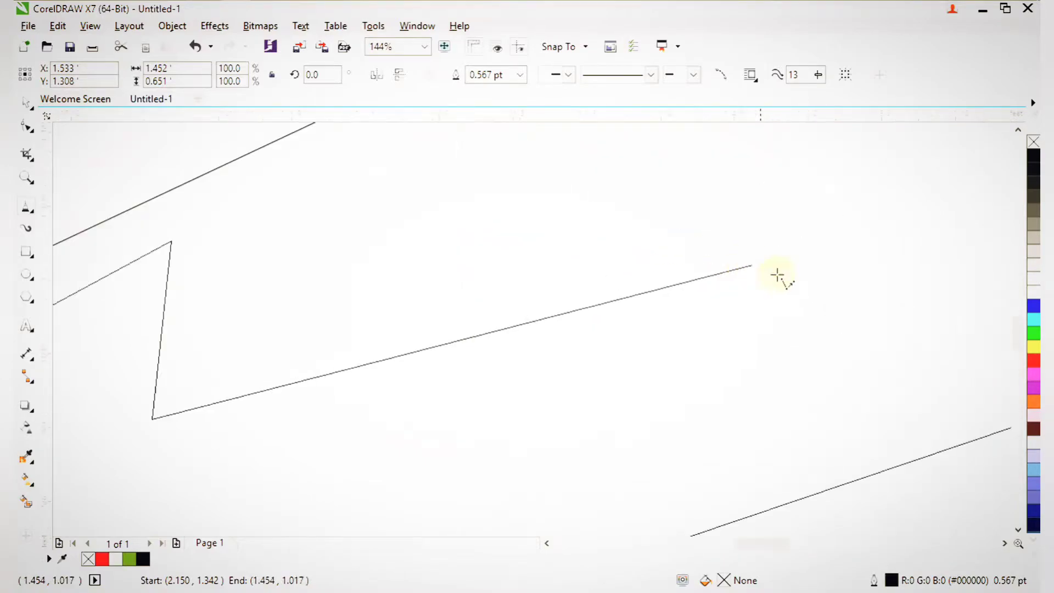
scroll(832, 220, "down", 10)
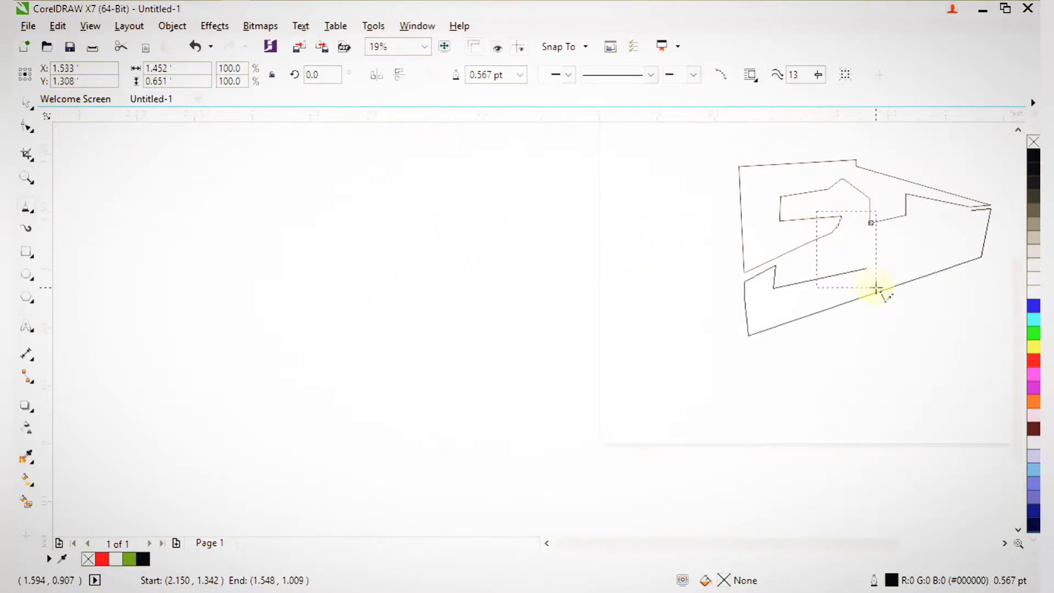
left_click_drag(875, 287, 874, 287)
left_click_drag(709, 437, 779, 488)
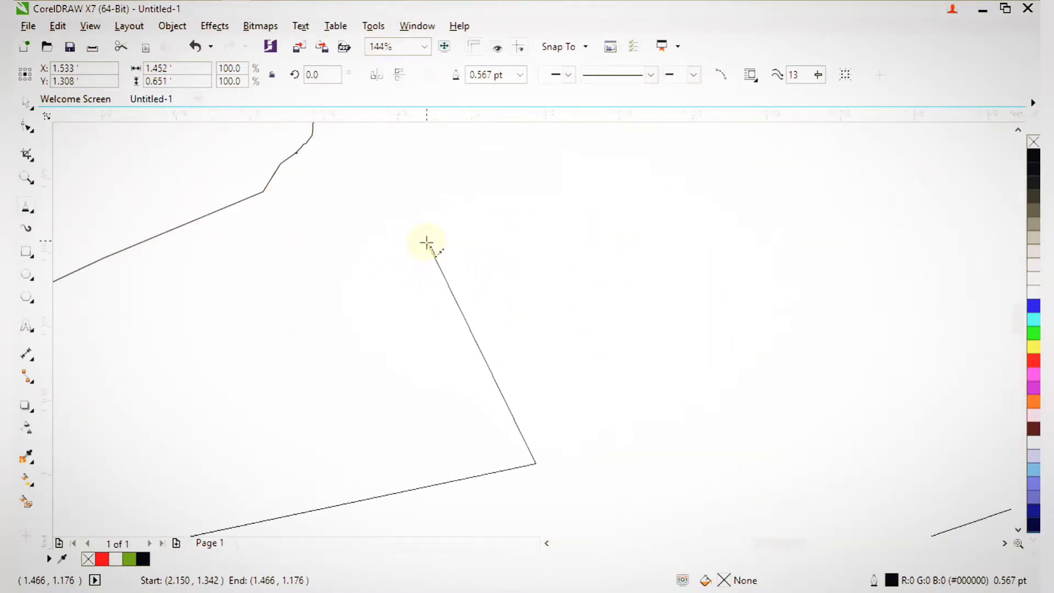
left_click(476, 355)
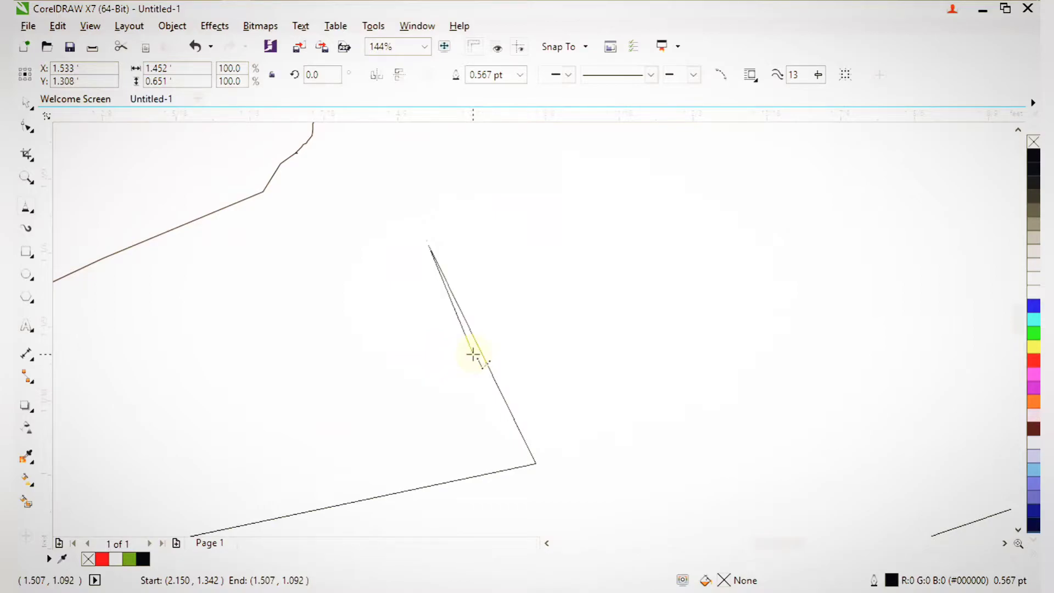
left_click(450, 191)
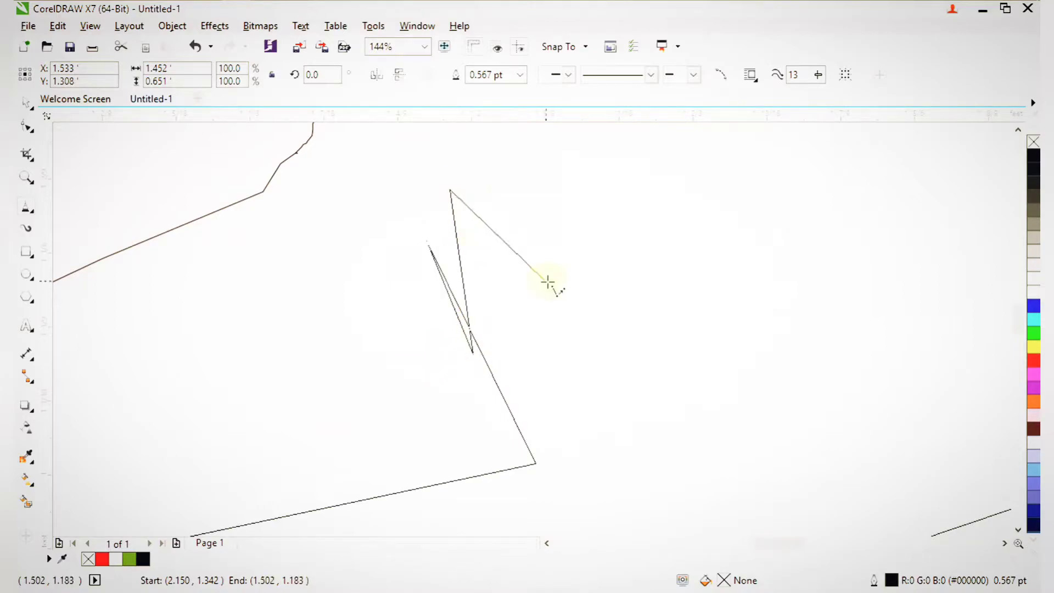
scroll(573, 276, "down", 4)
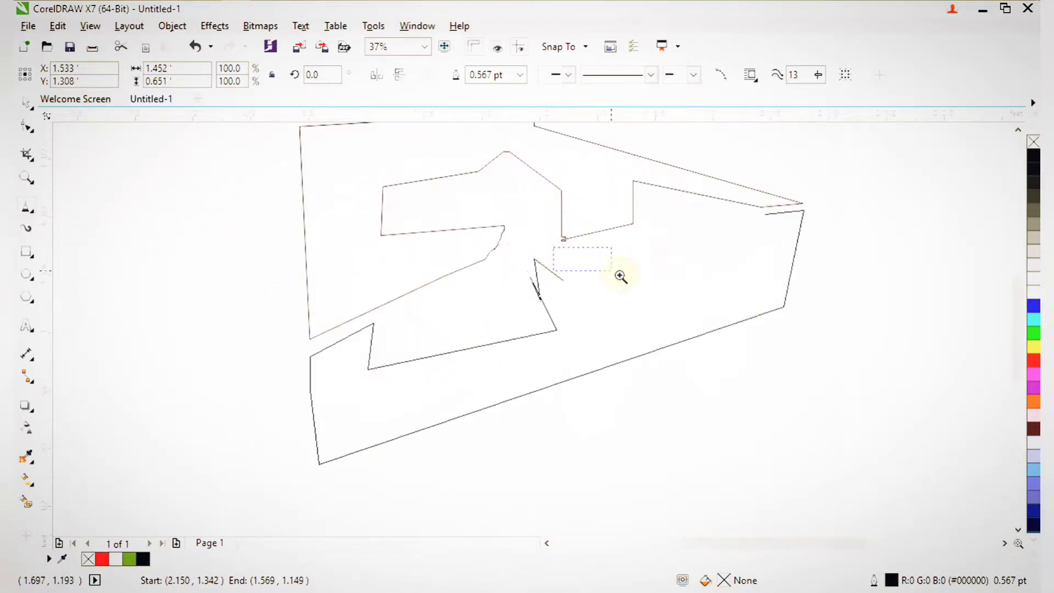
scroll(581, 271, "down", 2)
scroll(574, 277, "up", 3)
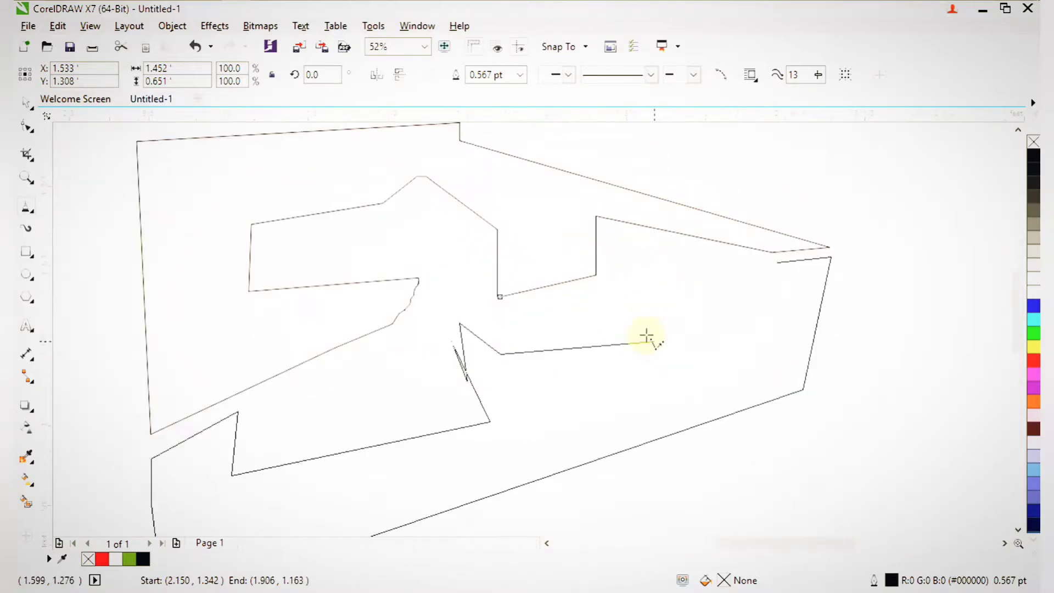
Add the final vertical-edge corners and close the inner curve on its start point.
left_click(500, 306)
left_click(597, 289)
left_click(595, 374)
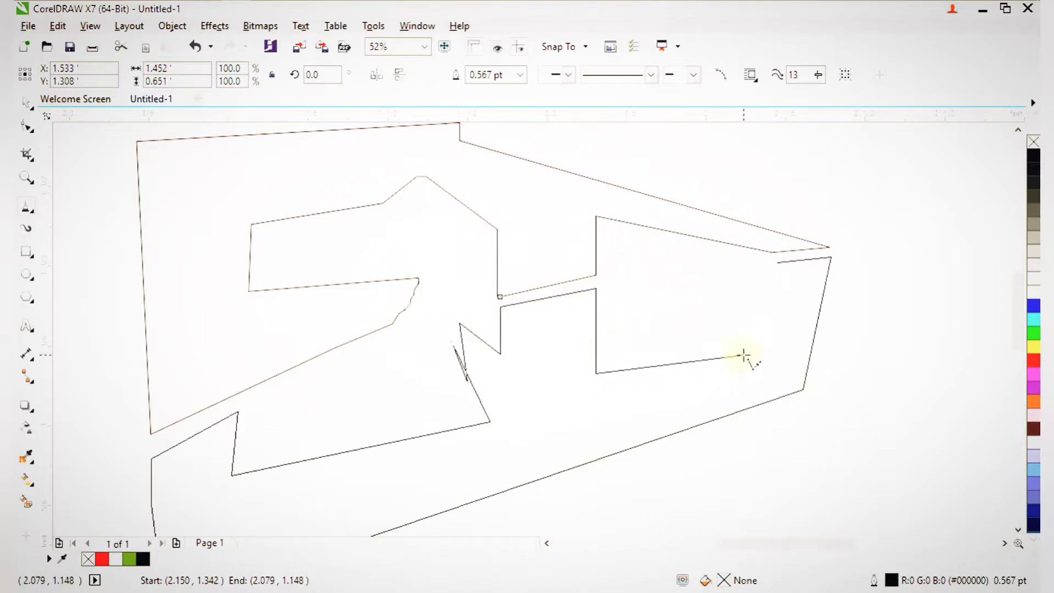
left_click(779, 262)
scroll(750, 317, "down", 2)
Zoom in so the finished outline fills the view and select the monogram outline.
scroll(749, 317, "down", 2)
key("F2")
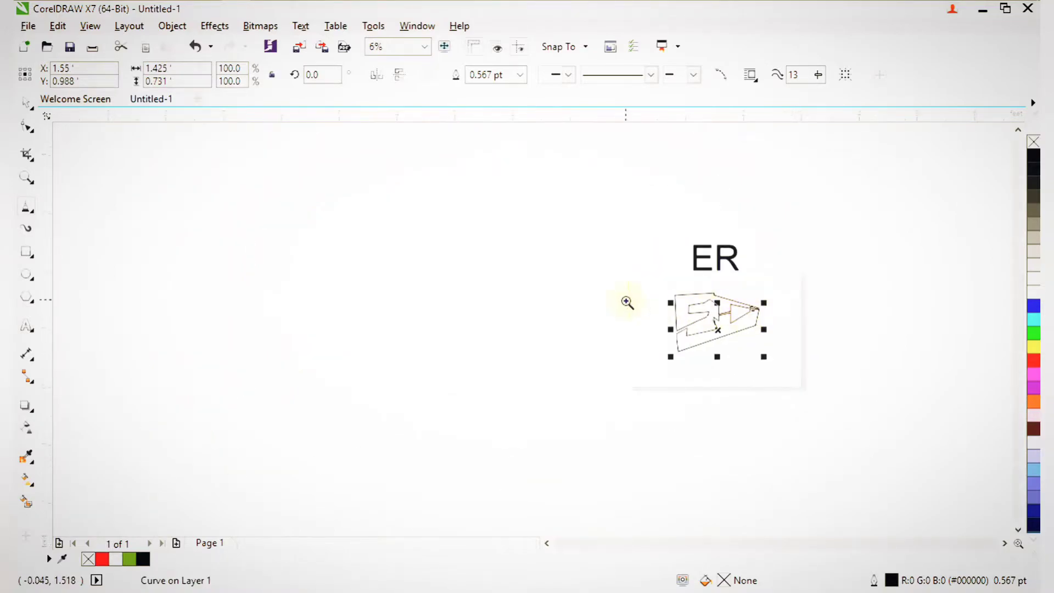
left_click_drag(626, 300, 780, 427)
key("F2")
left_click_drag(574, 337, 773, 395)
scroll(572, 243, "down", 5)
left_click_drag(497, 183, 678, 319)
key("F2")
left_click_drag(497, 271, 727, 551)
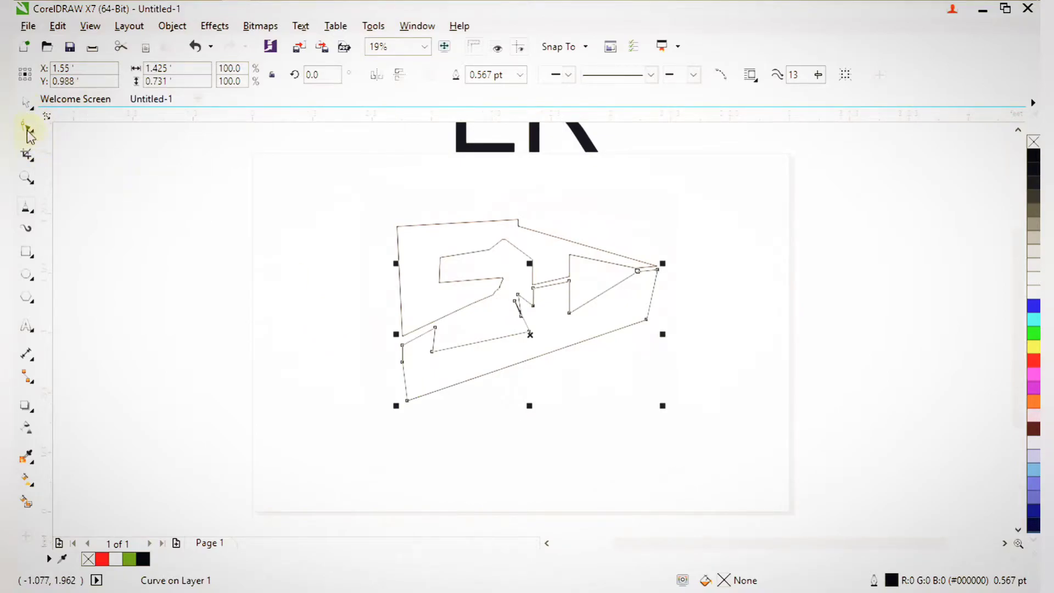
left_click(416, 223)
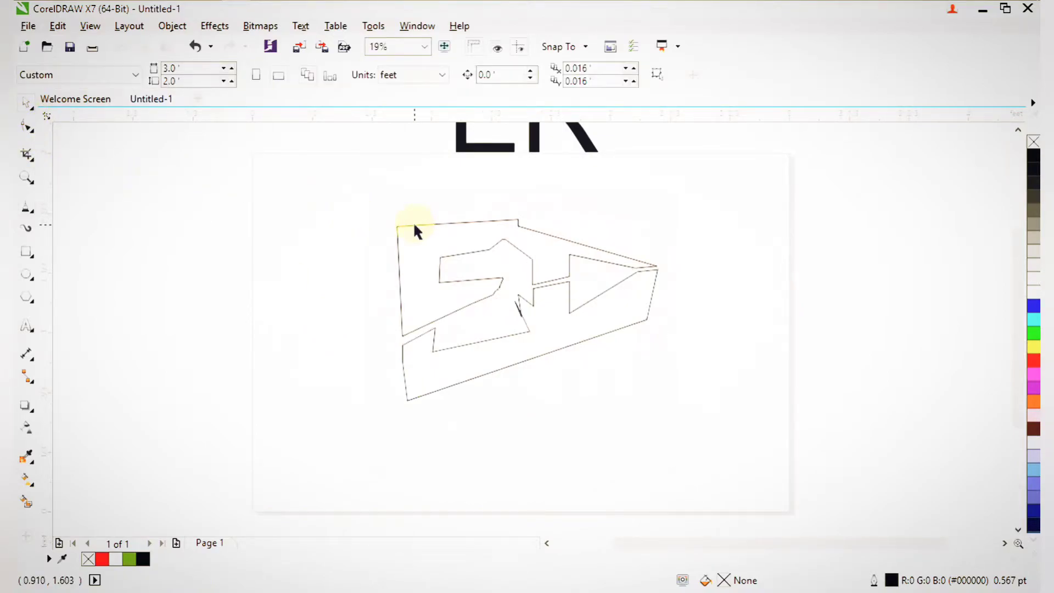
left_click(416, 223)
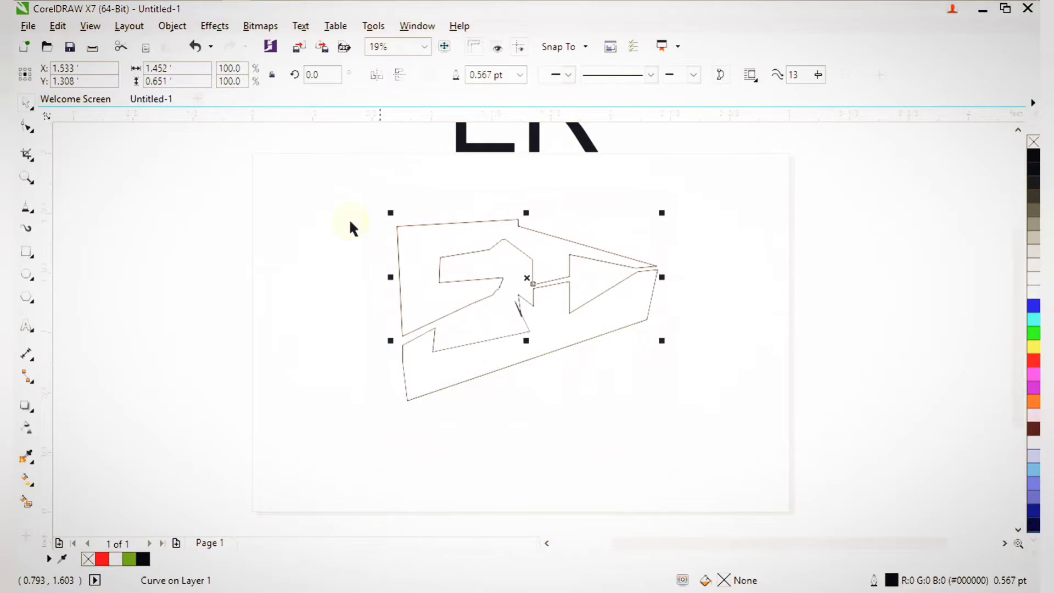
Convert the outline's upper segments to curves and bow the top edge upward.
left_click(28, 127)
left_click_drag(318, 212, 658, 358)
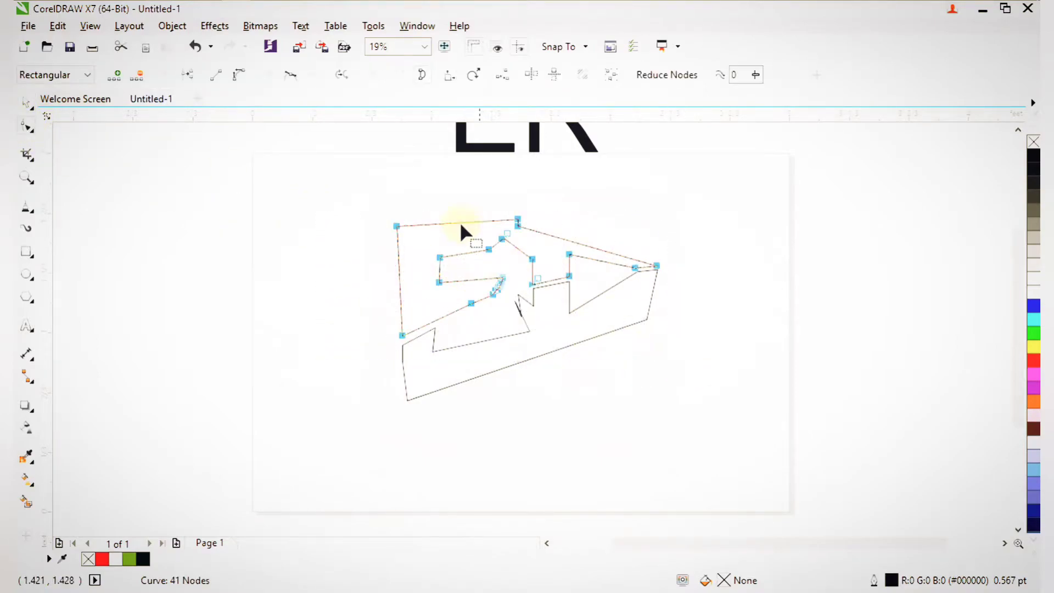
left_click(241, 80)
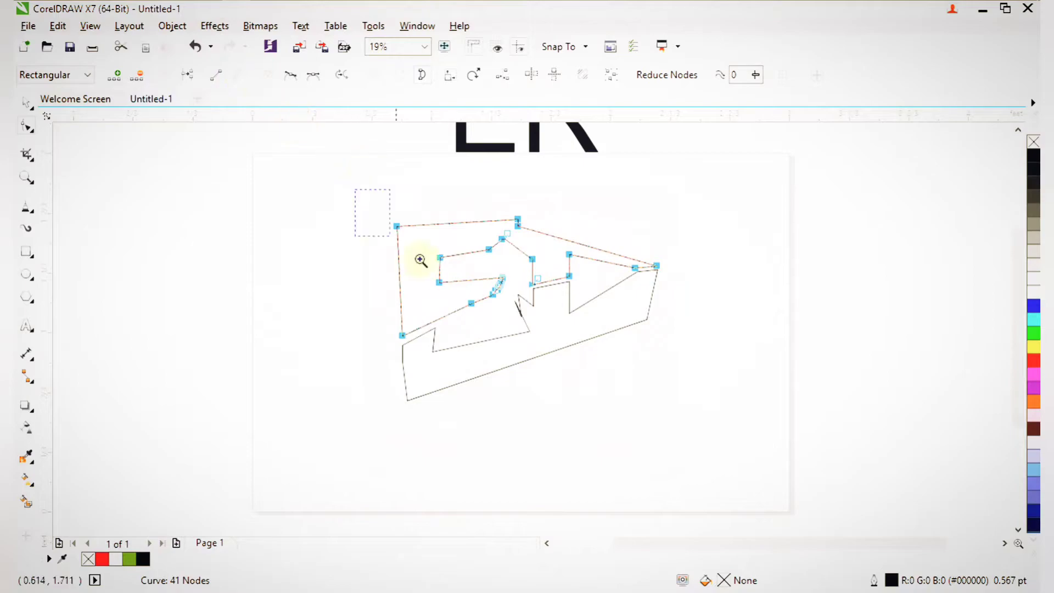
scroll(341, 182, "up", 3)
scroll(626, 302, "up", 3)
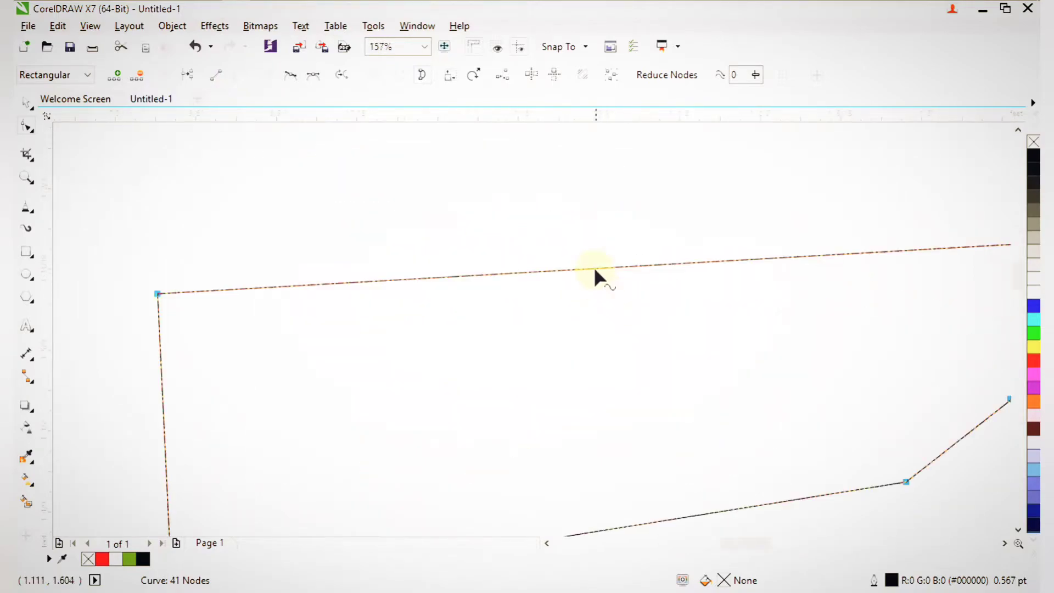
left_click_drag(592, 269, 584, 247)
Bend the short inner edge, slanted inner edge and top-right edge into arcs.
scroll(584, 247, "down", 4)
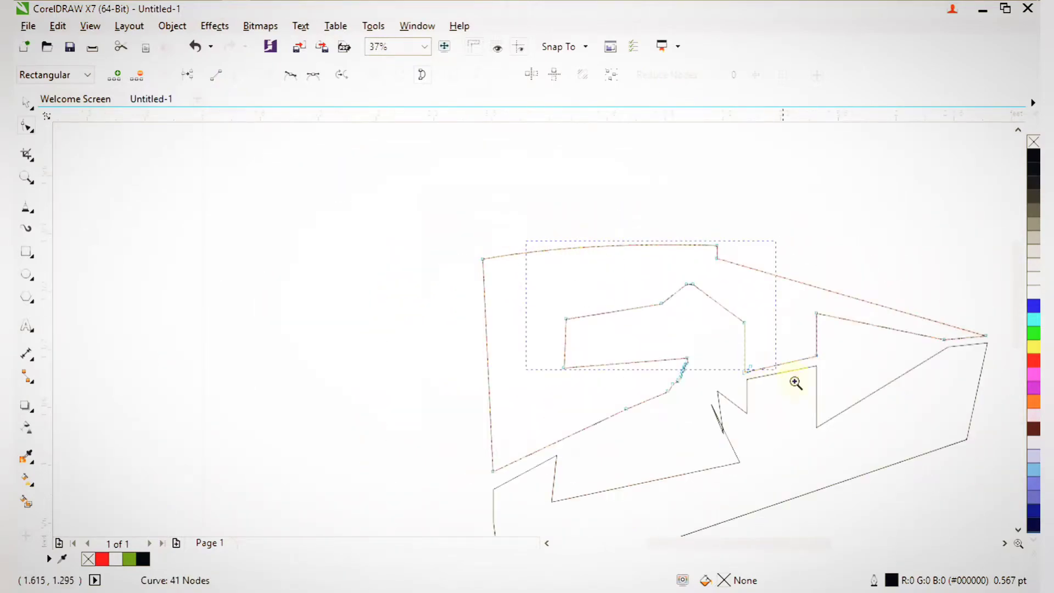
left_click_drag(851, 426, 848, 424)
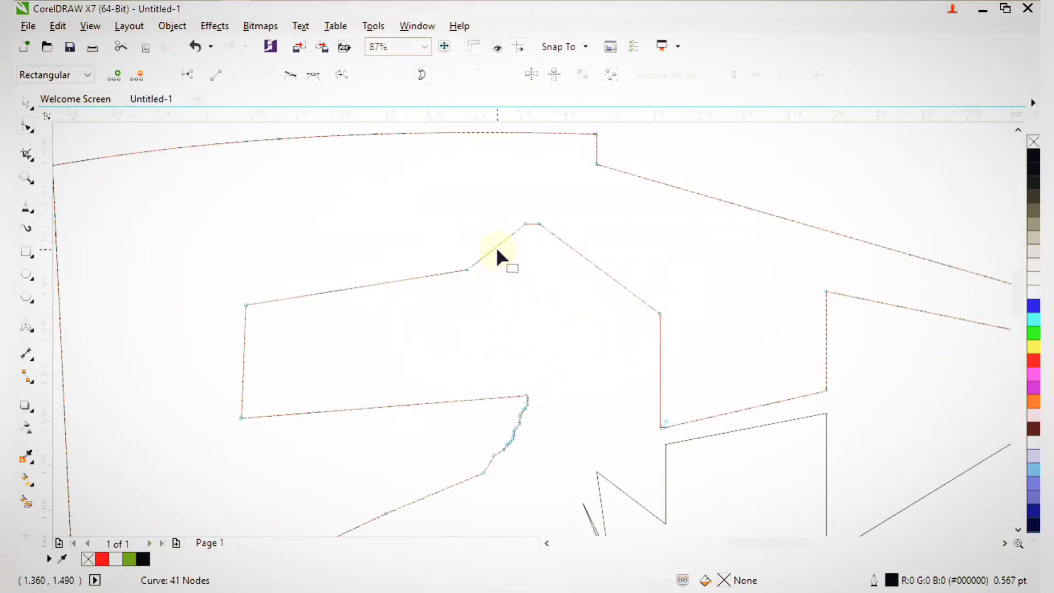
left_click_drag(497, 250, 530, 263)
left_click_drag(610, 278, 579, 315)
scroll(579, 313, "down", 3)
key("F2")
left_click_drag(530, 263, 659, 360)
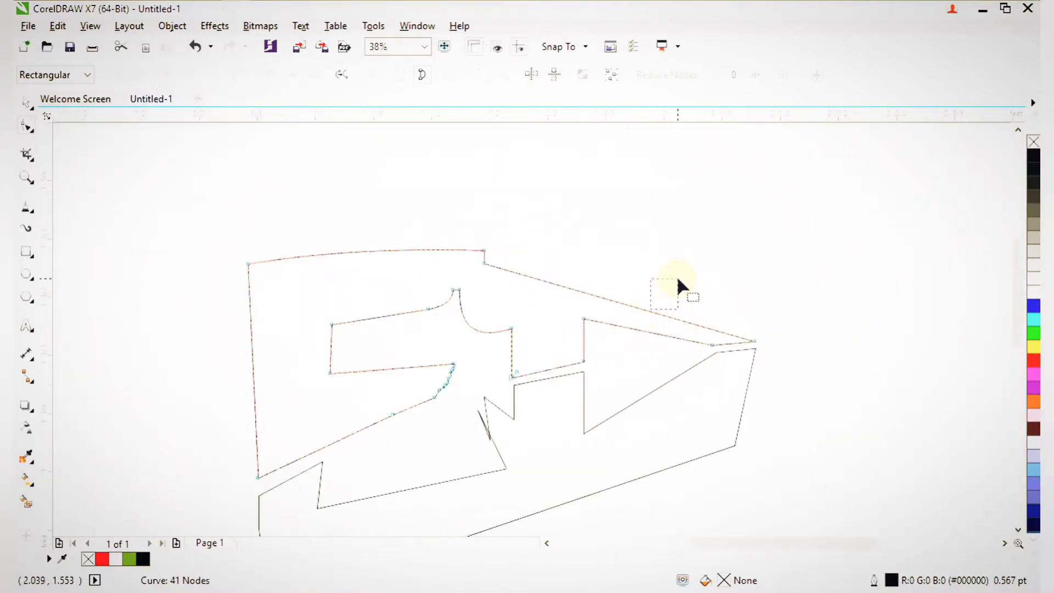
left_click_drag(646, 310, 684, 260)
Curve another straight edge gently upward and bow the left edge slightly outward.
scroll(664, 276, "down", 2)
key("F2")
left_click_drag(560, 259, 704, 318)
left_click_drag(737, 349, 740, 335)
scroll(533, 362, "down", 1)
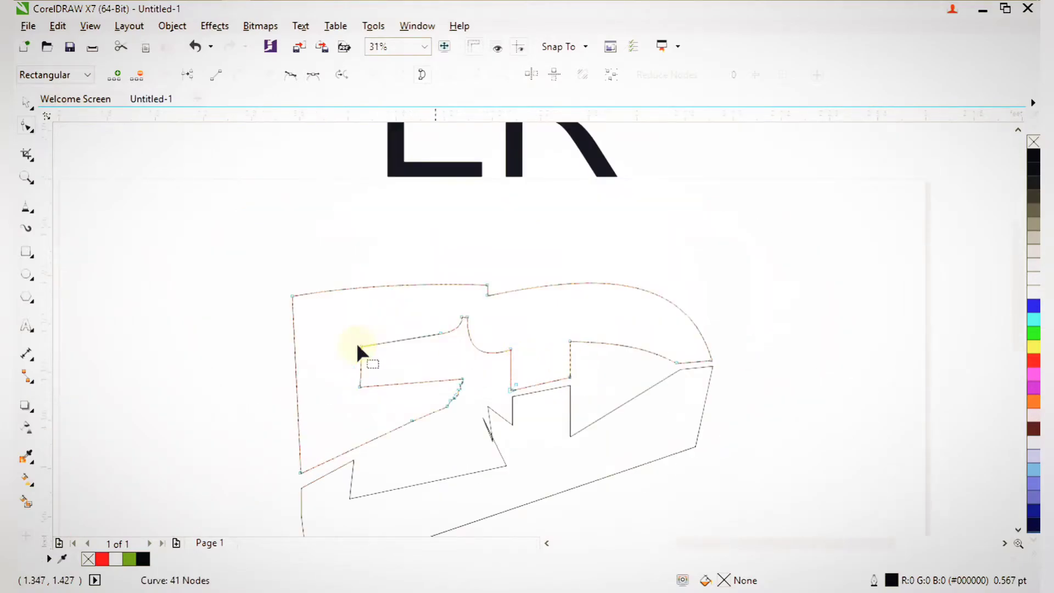
left_click_drag(323, 440, 445, 469)
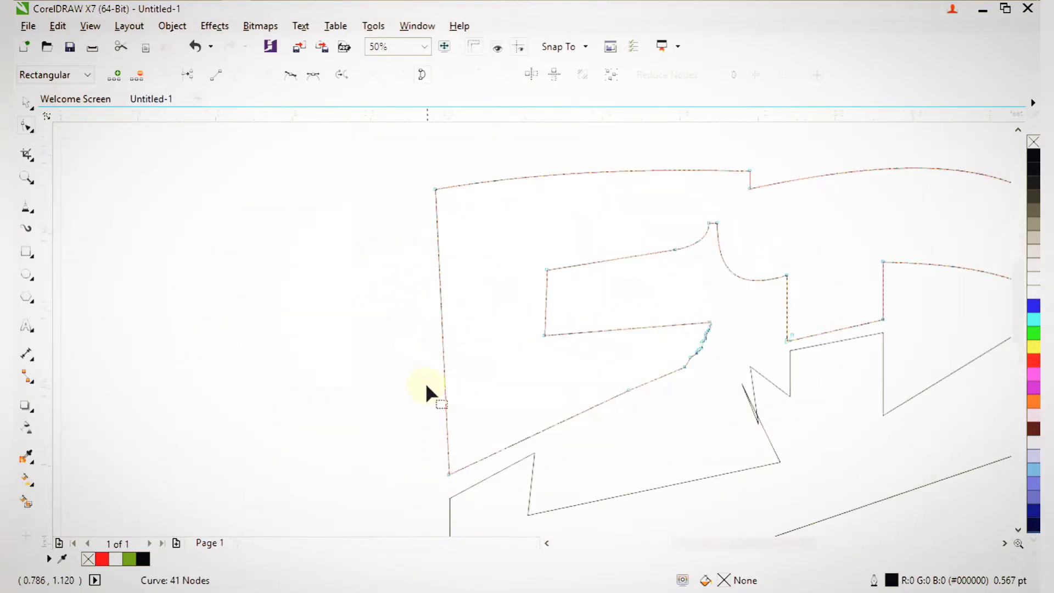
left_click_drag(391, 264, 535, 333)
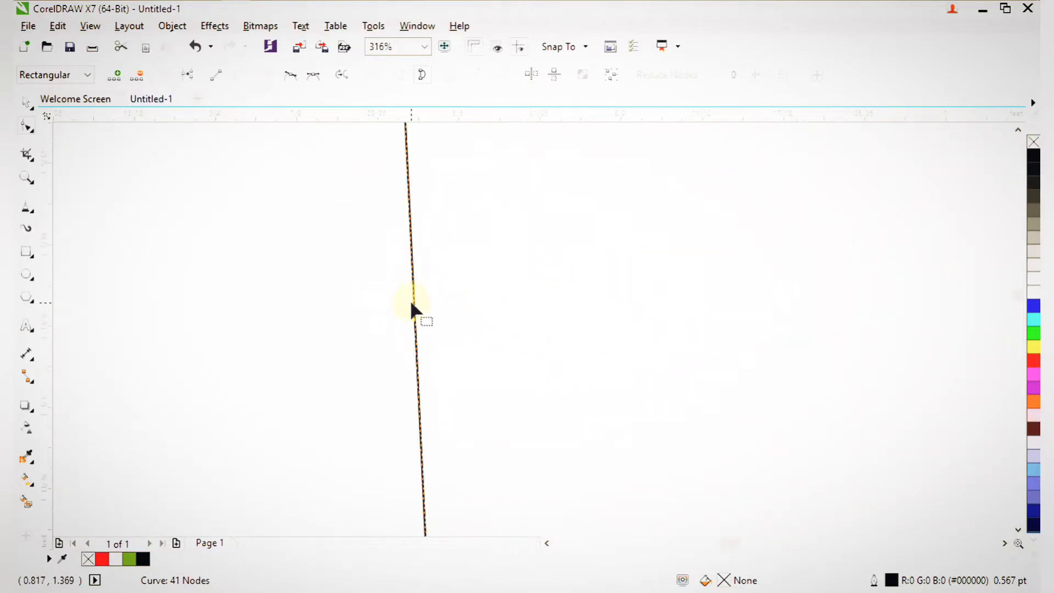
left_click_drag(413, 303, 440, 304)
Zoom out to view the whole page with the curved monogram outline.
scroll(440, 305, "down", 3)
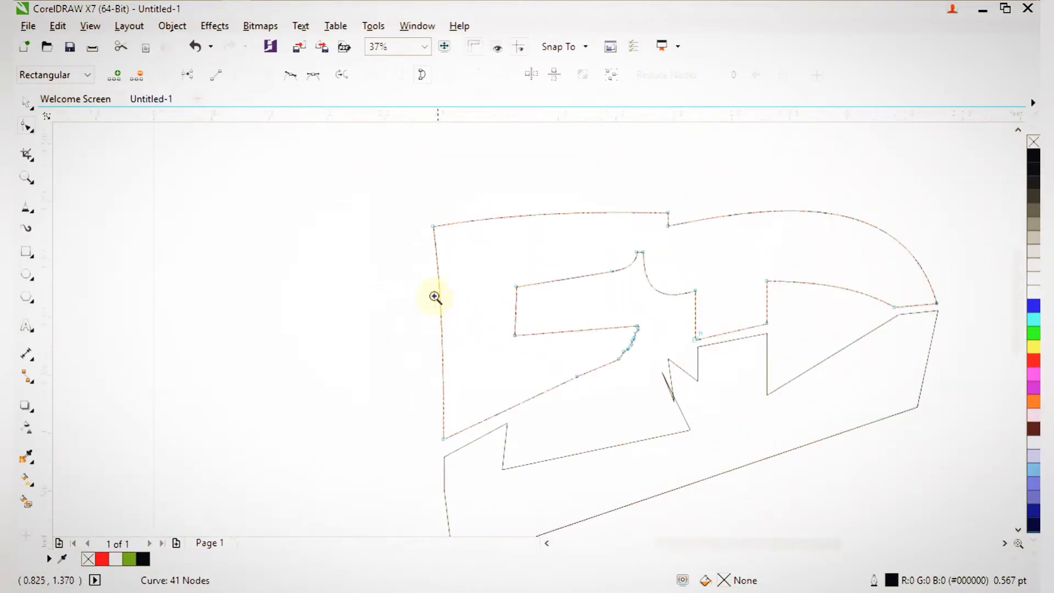
left_click_drag(509, 284, 645, 460)
scroll(618, 420, "down", 3)
key("F2")
scroll(694, 450, "up", 1)
scroll(632, 346, "up", 2)
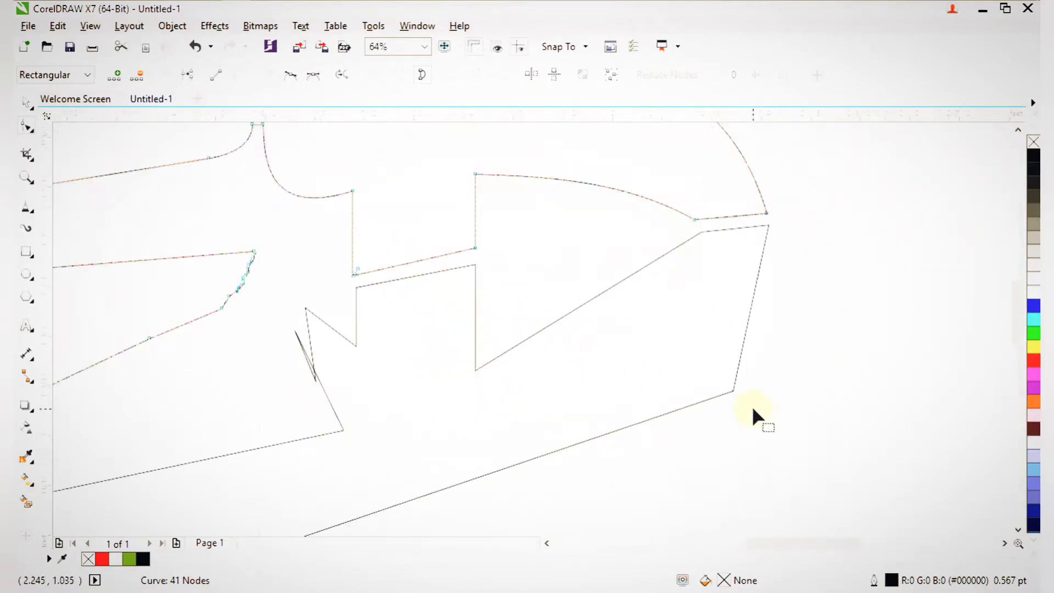
scroll(602, 287, "down", 4)
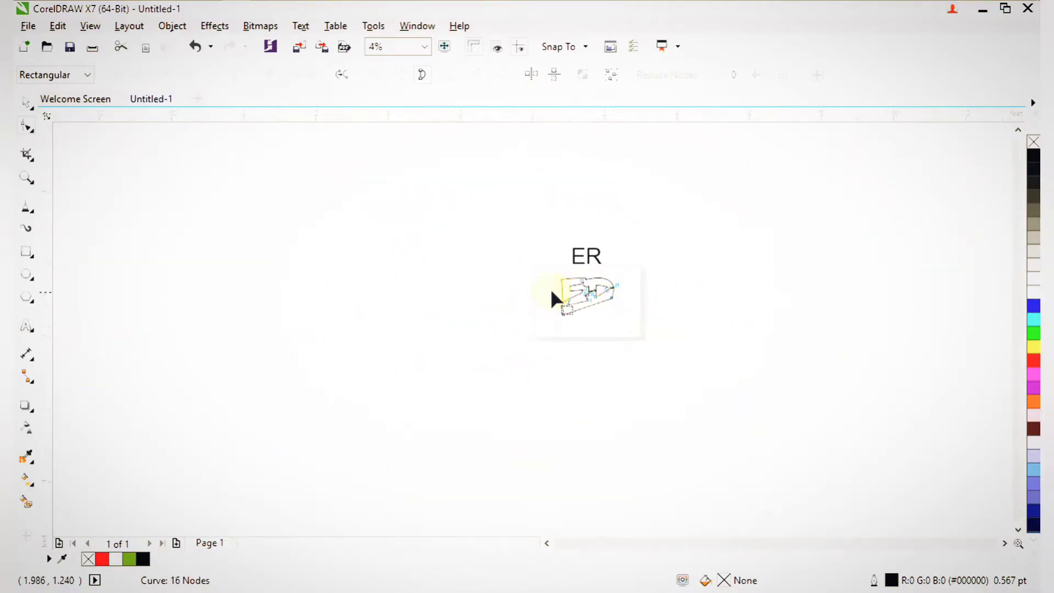
Bend the bowl's inner diagonal edge and its right edge into outward curves.
left_click_drag(649, 324, 650, 325)
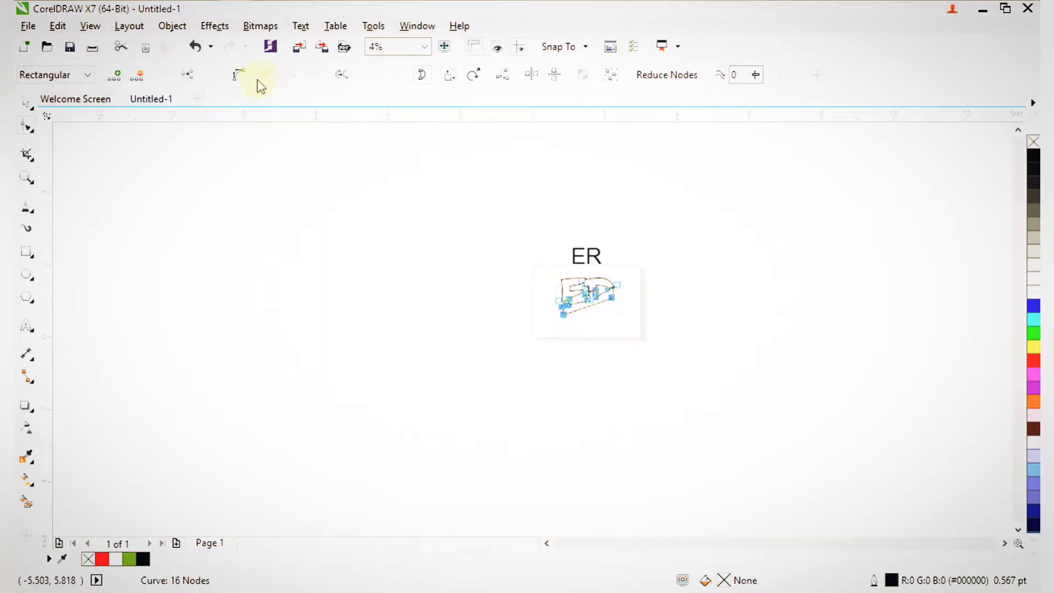
key("z")
left_click_drag(471, 255, 660, 354)
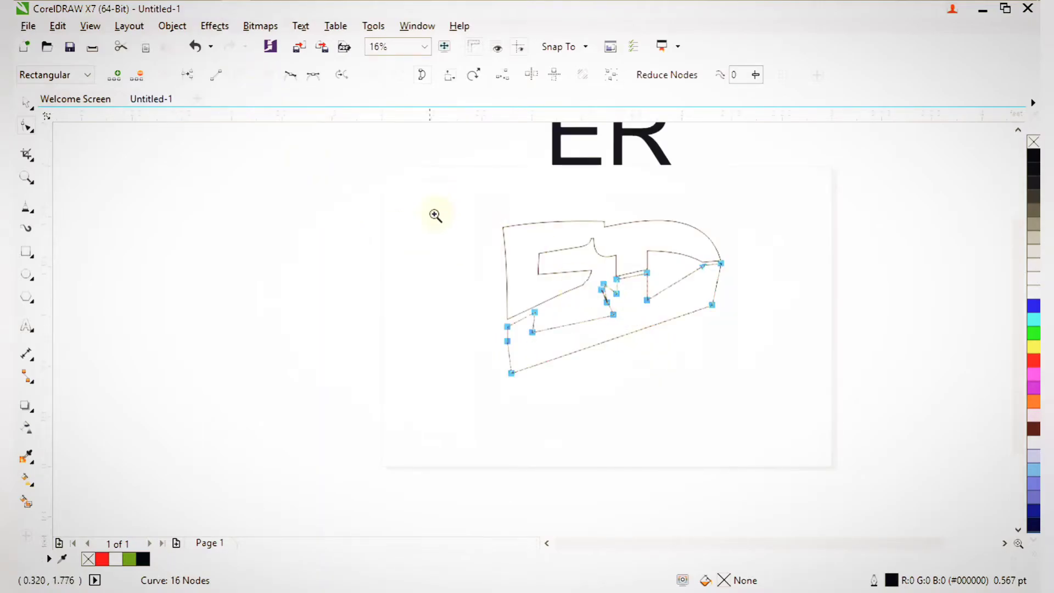
left_click_drag(687, 400, 688, 401)
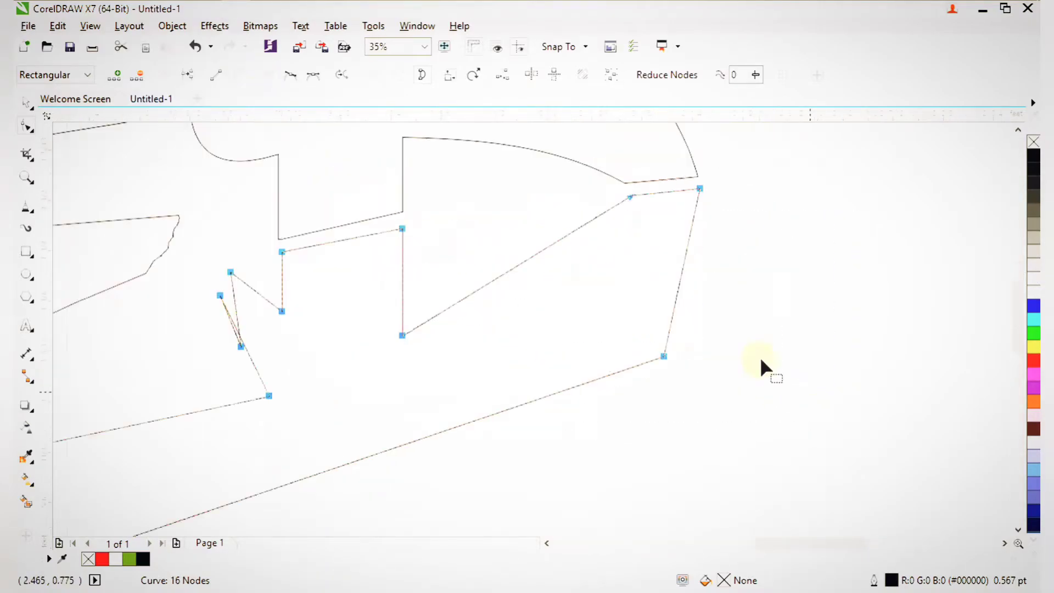
left_click_drag(554, 242, 604, 268)
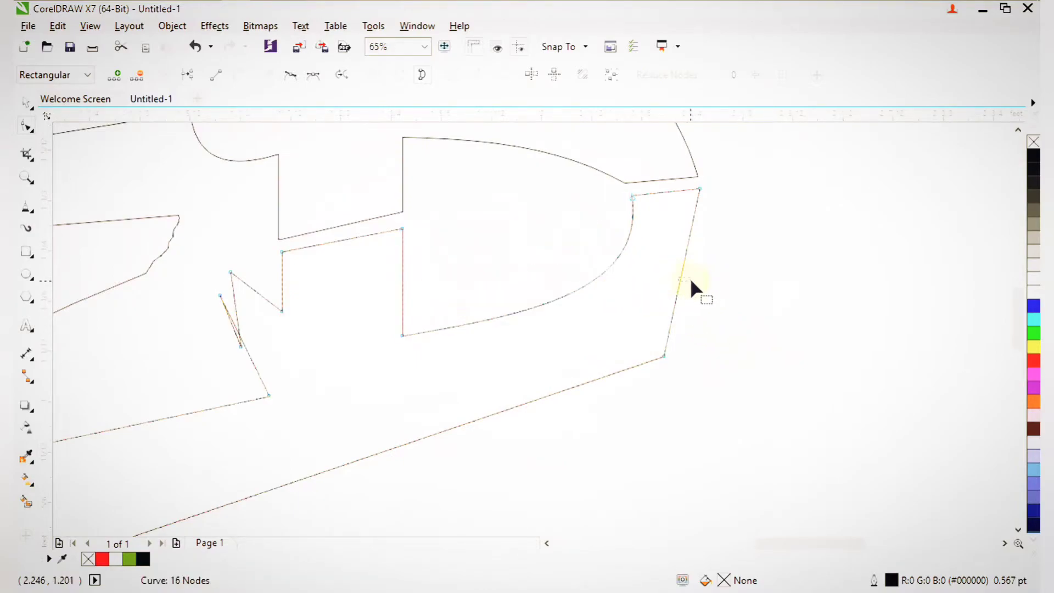
left_click_drag(682, 278, 698, 281)
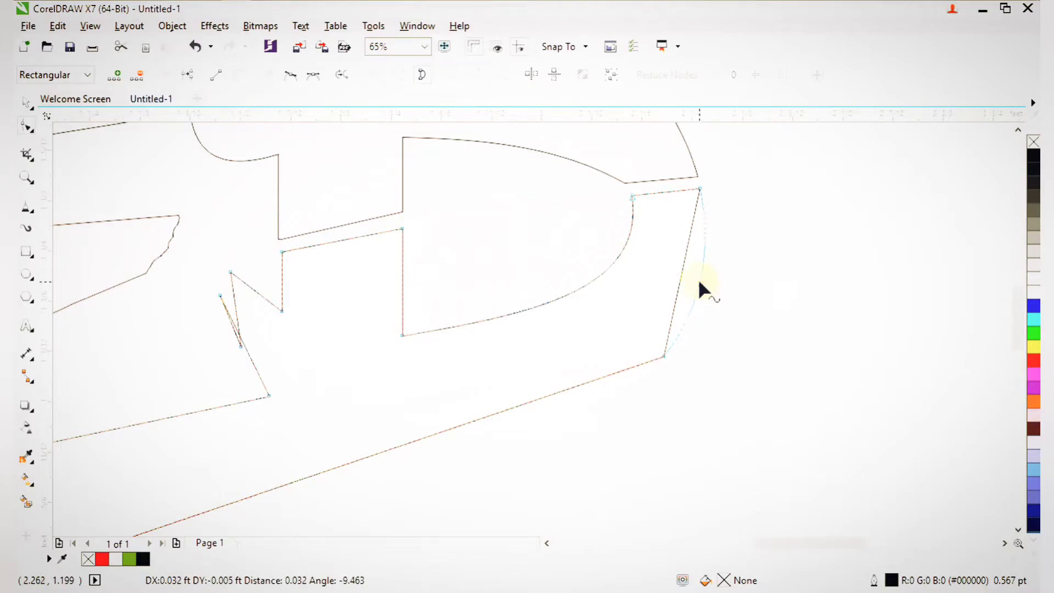
scroll(692, 291, "down", 2)
key("F2")
Curve the straight lower edge of the outline upward into a sweep.
mouse_move(479, 226)
left_mouse_down()
mouse_move(460, 186)
mouse_move(478, 231)
left_mouse_up()
scroll(463, 193, "down", 3)
key("F2")
Reshape the straight left end of the outline into a rounded bulge.
key("F2")
left_click_drag(459, 289, 726, 337)
left_click_drag(484, 217, 481, 192)
scroll(480, 191, "down", 2)
key("F2")
left_click_drag(280, 202, 429, 353)
left_click_drag(515, 286, 465, 368)
left_click(524, 370)
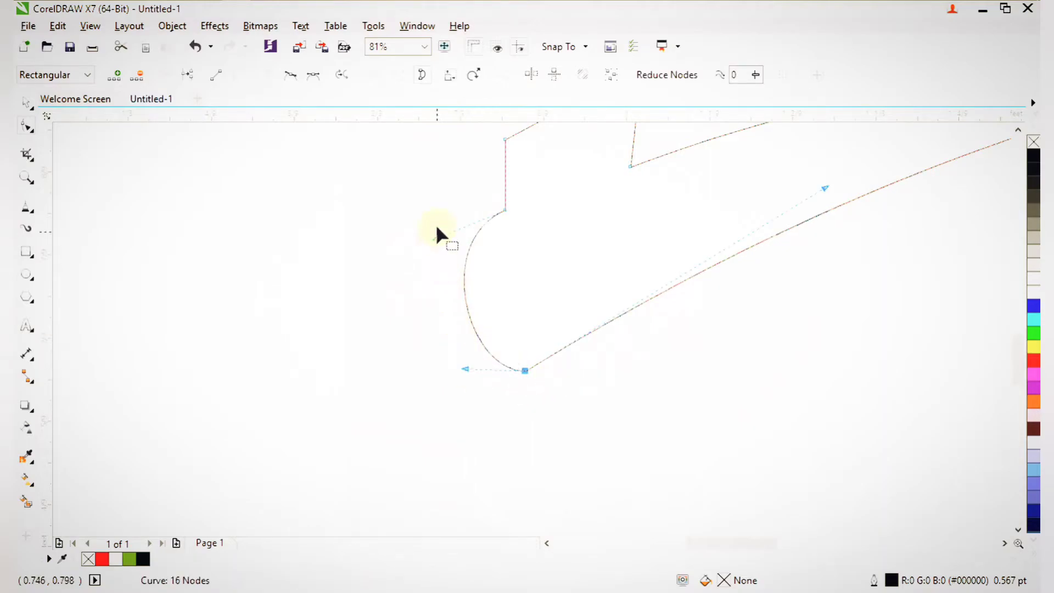
left_click_drag(434, 235, 609, 304)
scroll(430, 222, "down", 5)
key("space")
scroll(537, 256, "down", 4)
key("F2")
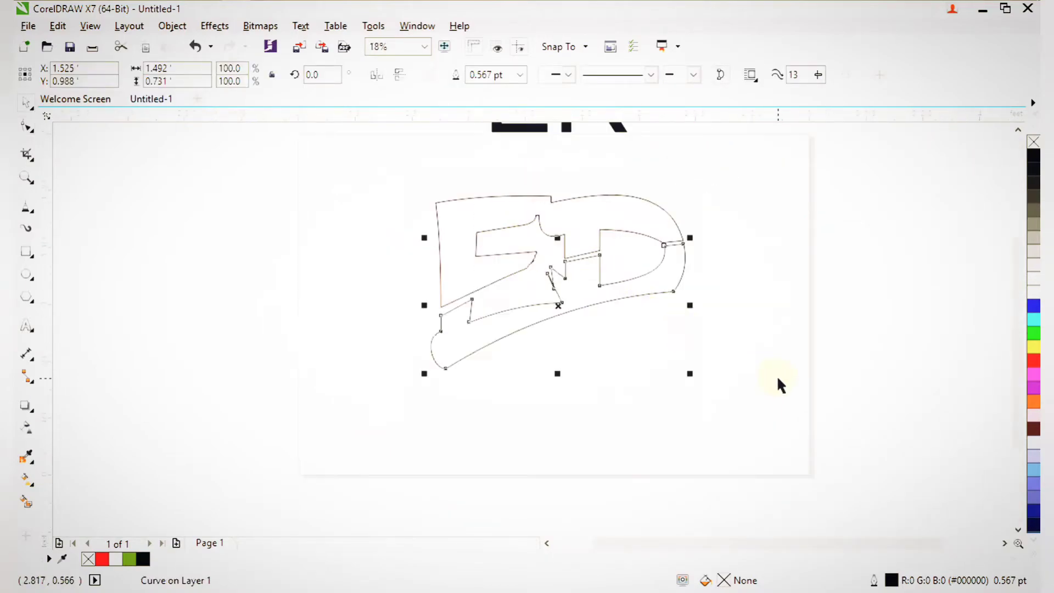
Bend the middle notch's slanted and long edges into smooth leftward arcs.
left_click(778, 377)
key("F2")
scroll(641, 330, "up", 3)
left_click_drag(443, 219, 600, 444)
left_click(526, 355)
key("space")
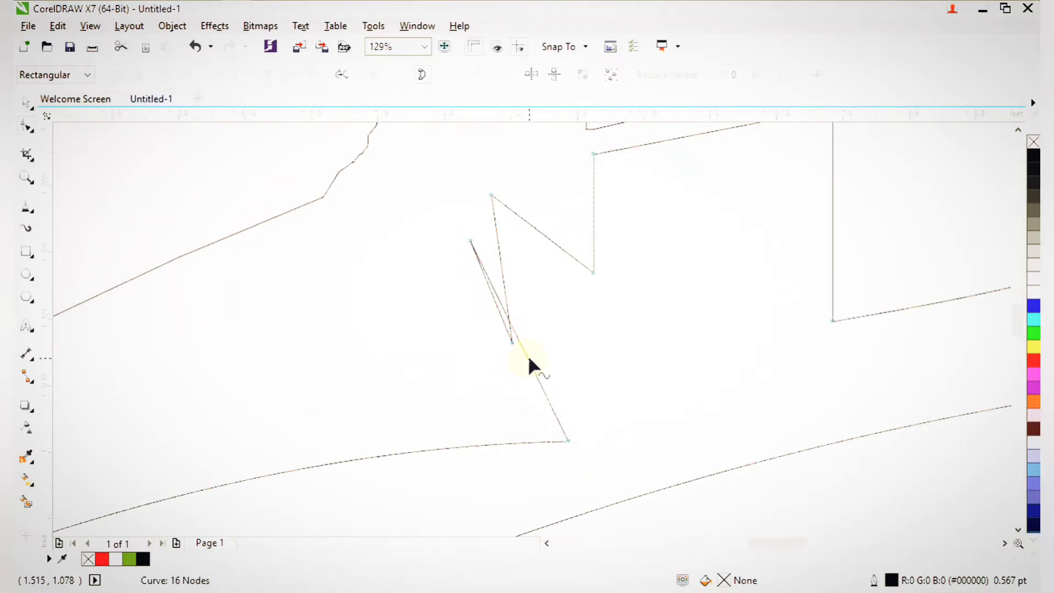
mouse_move(528, 355)
left_mouse_down()
mouse_move(505, 361)
mouse_move(513, 357)
left_mouse_up()
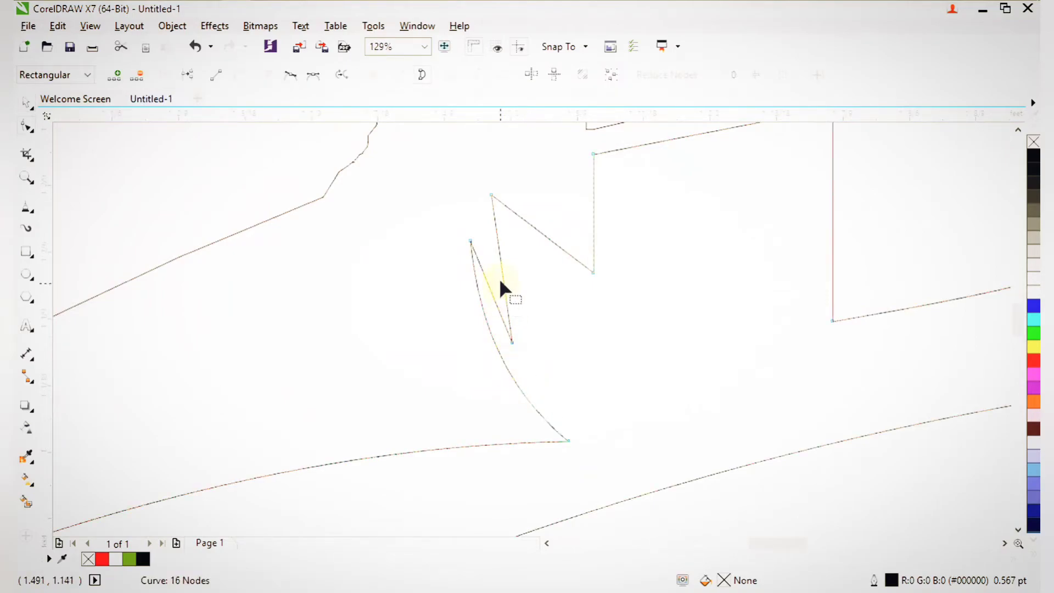
left_click_drag(498, 278, 493, 274)
left_click_drag(545, 232, 540, 238)
Zoom in to inspect the lower half of the reshaped monogram.
scroll(538, 238, "down", 3)
left_click_drag(462, 237, 647, 388)
scroll(647, 388, "down", 1)
key("F2")
left_click_drag(401, 172, 700, 394)
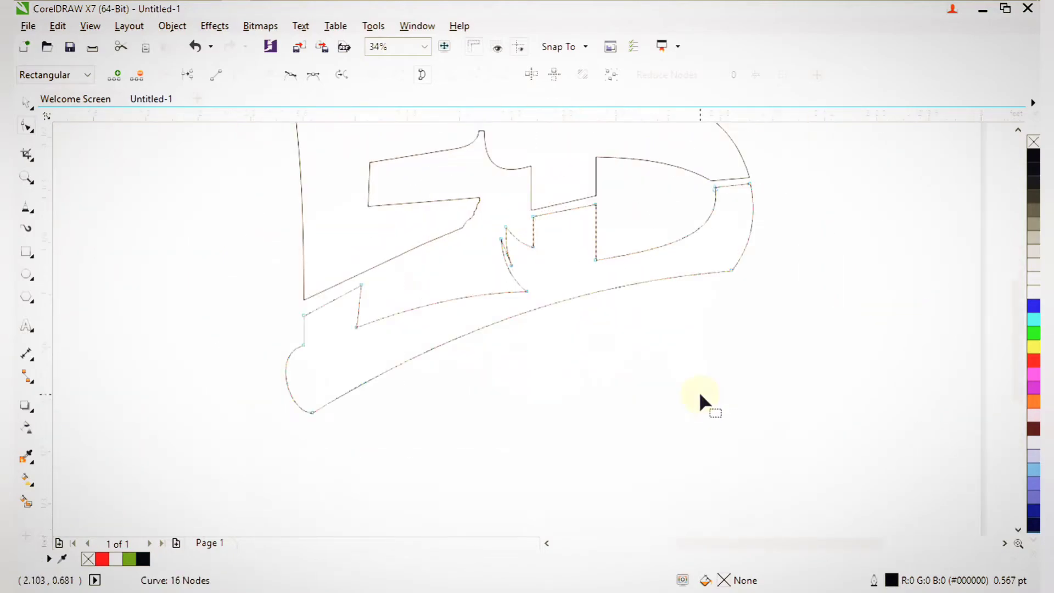
key("space")
mouse_move(245, 215)
left_mouse_down()
mouse_move(608, 430)
mouse_move(826, 486)
left_mouse_up()
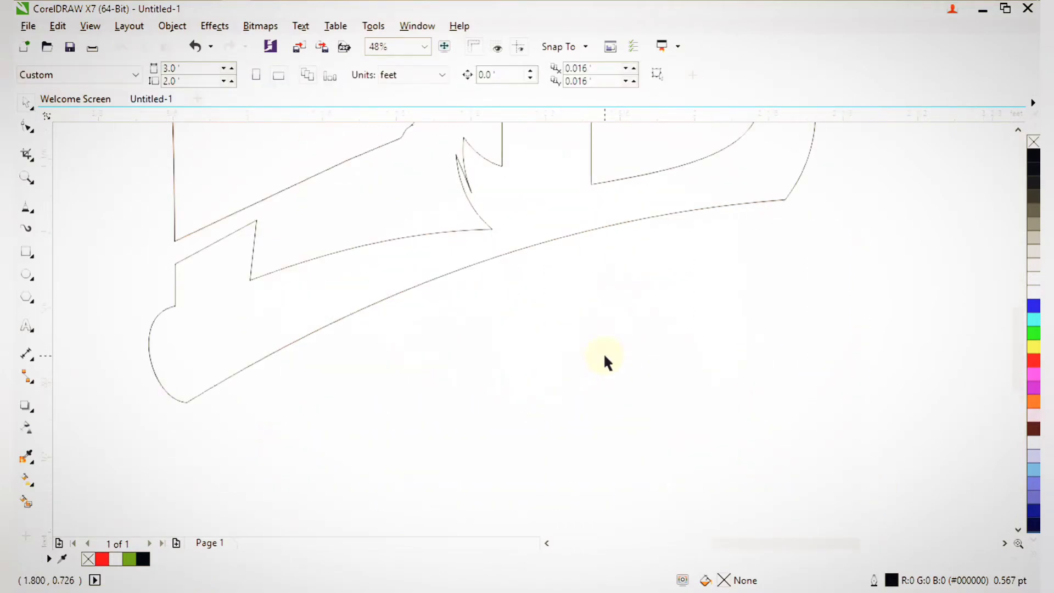
With the Polyline tool, trace the first R leg with a jagged edge under the sweep.
left_click(28, 211)
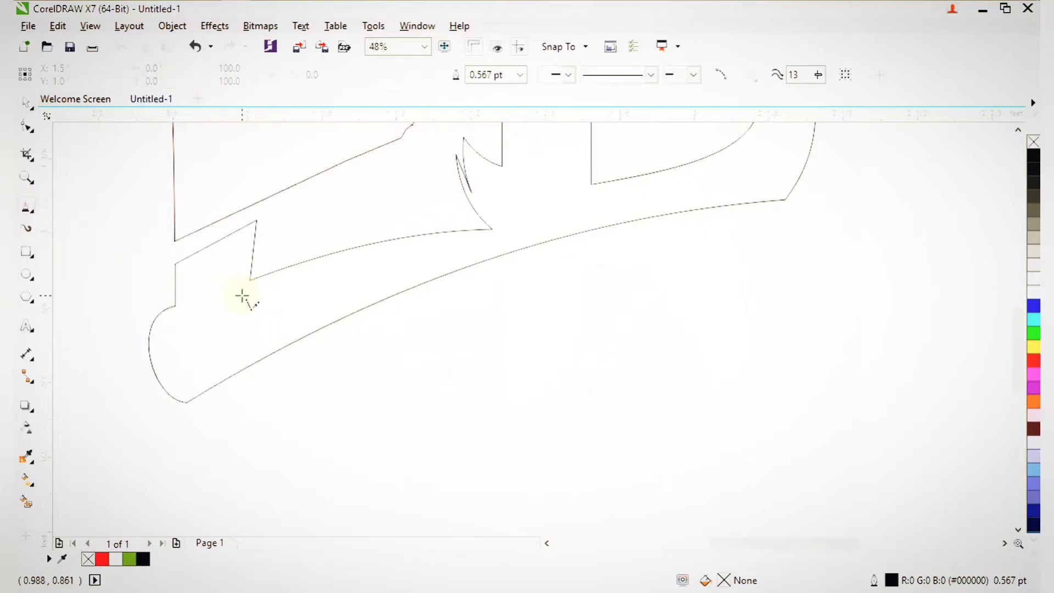
left_click(311, 350)
left_click(454, 307)
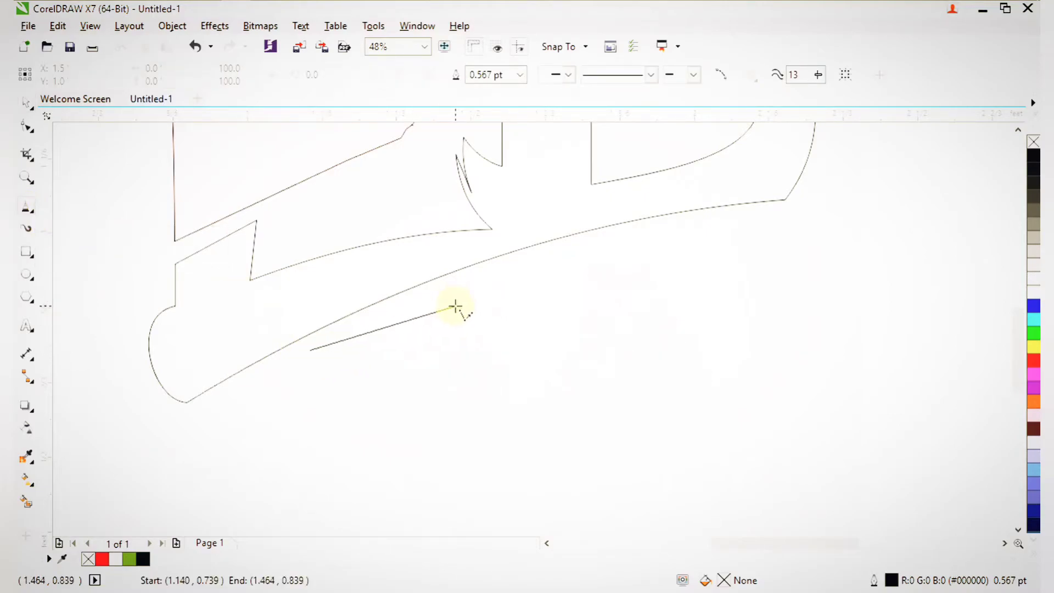
left_click(504, 269)
left_click(506, 405)
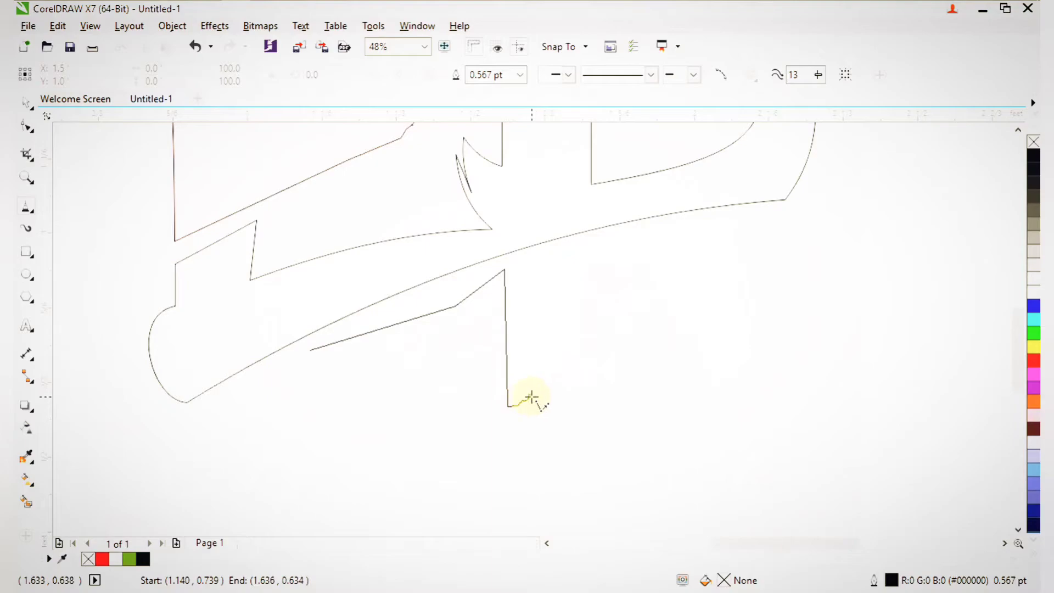
left_click_drag(541, 387, 548, 371)
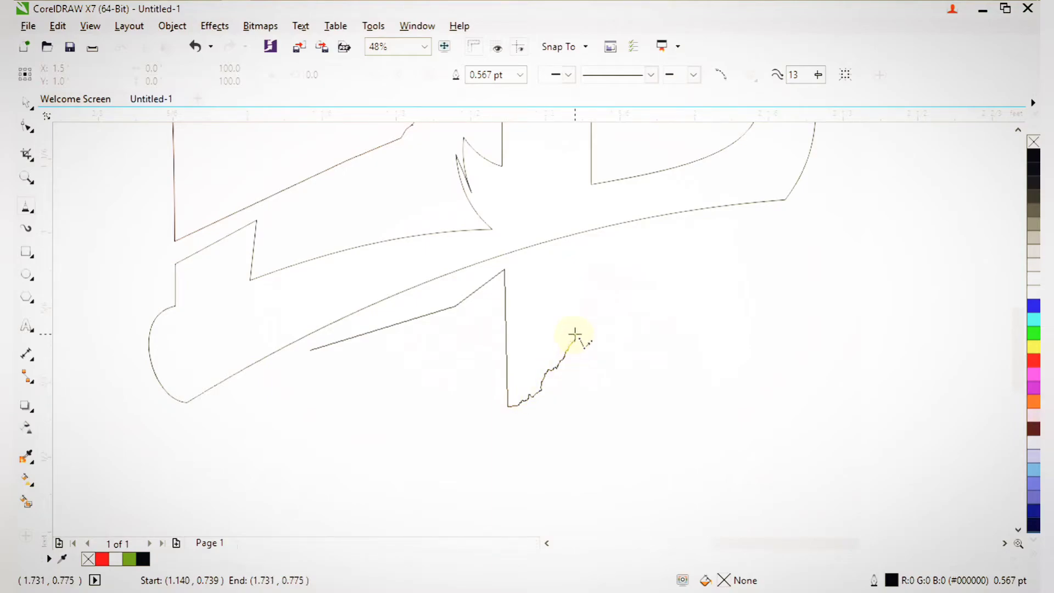
left_click(585, 264)
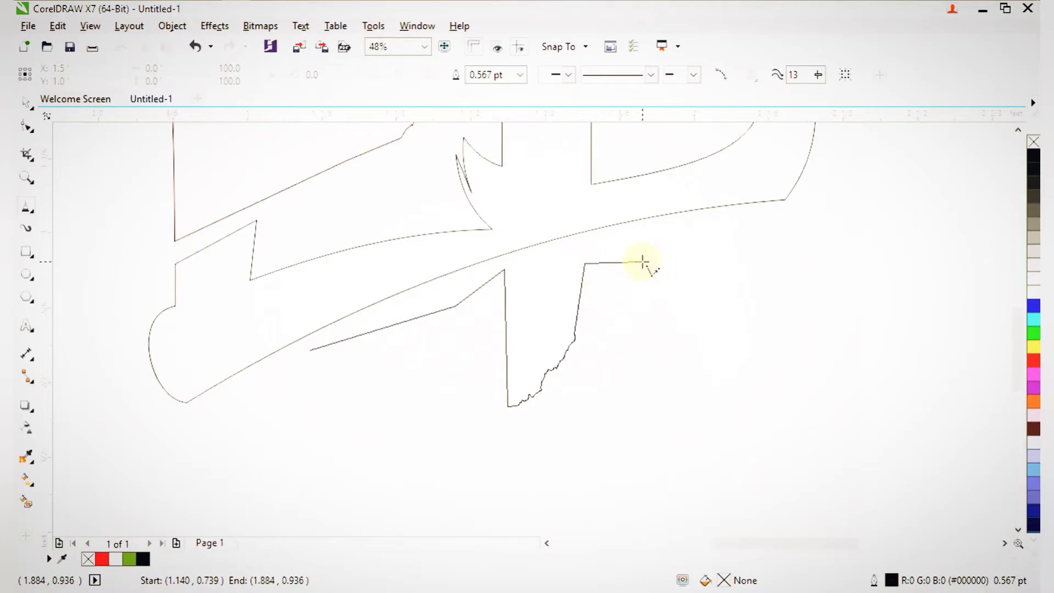
Trace the flat top and second leg to the upper-right tip, closing at the start point.
left_click(642, 260)
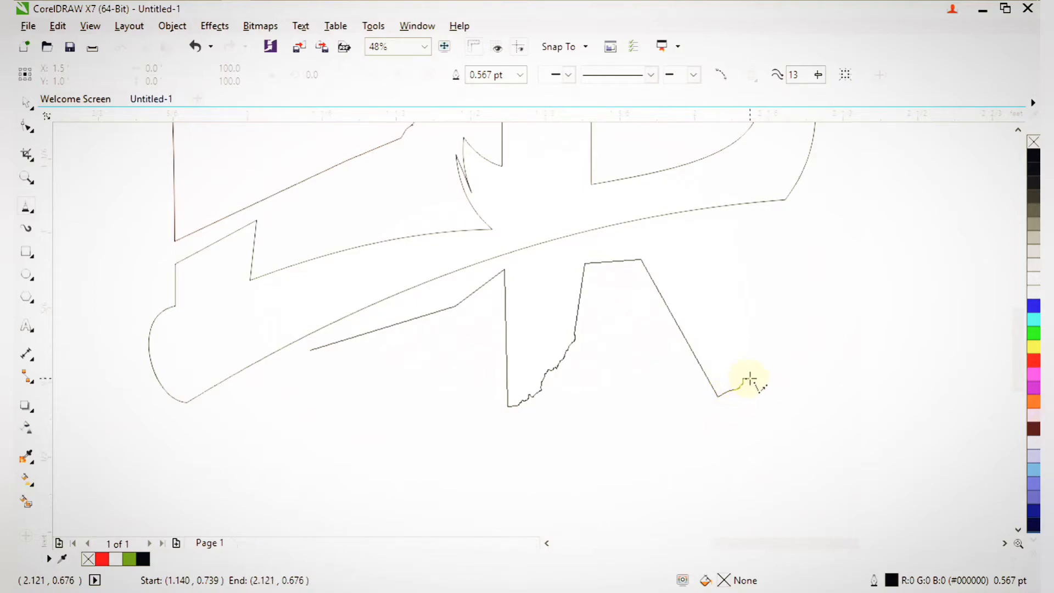
left_click(737, 279)
left_click(750, 378)
left_click(730, 234)
left_click(774, 212)
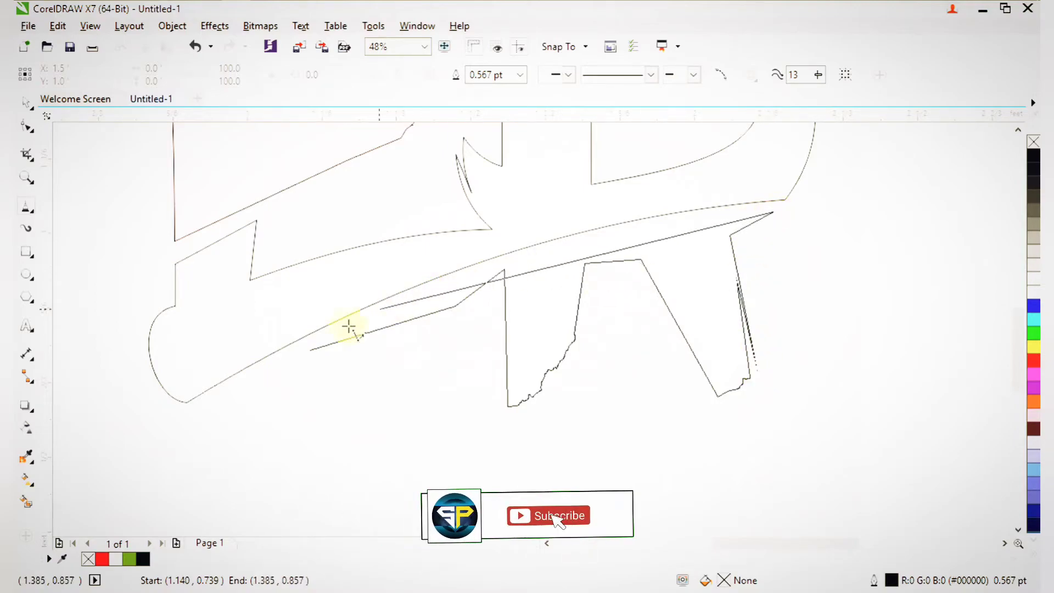
left_click(311, 349)
scroll(447, 330, "down", 2)
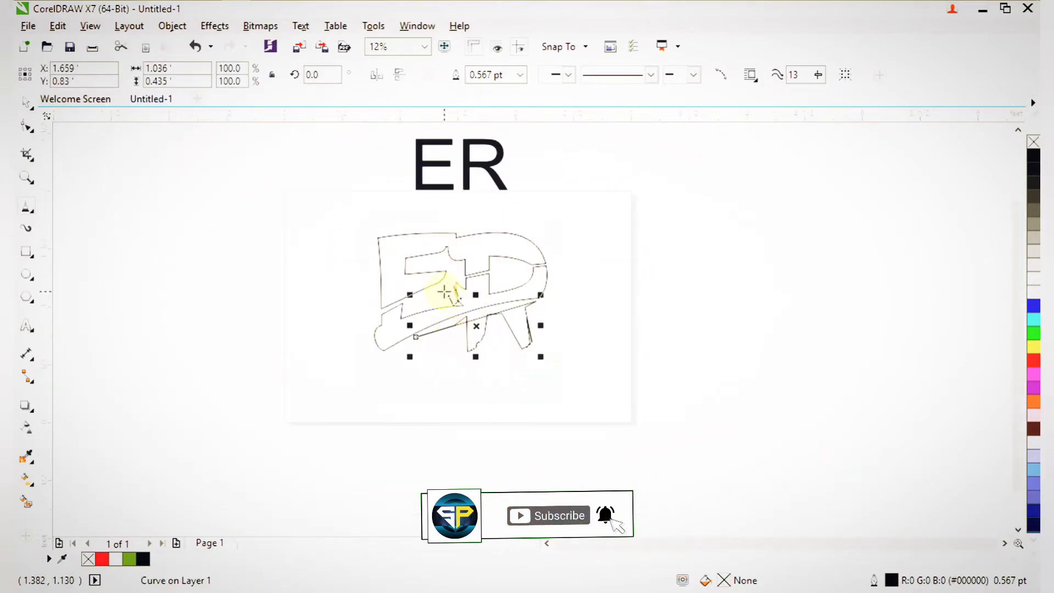
With the Shape tool, curve the R-leg shape's long upper edge upward.
key("F2")
left_click_drag(275, 245, 540, 395)
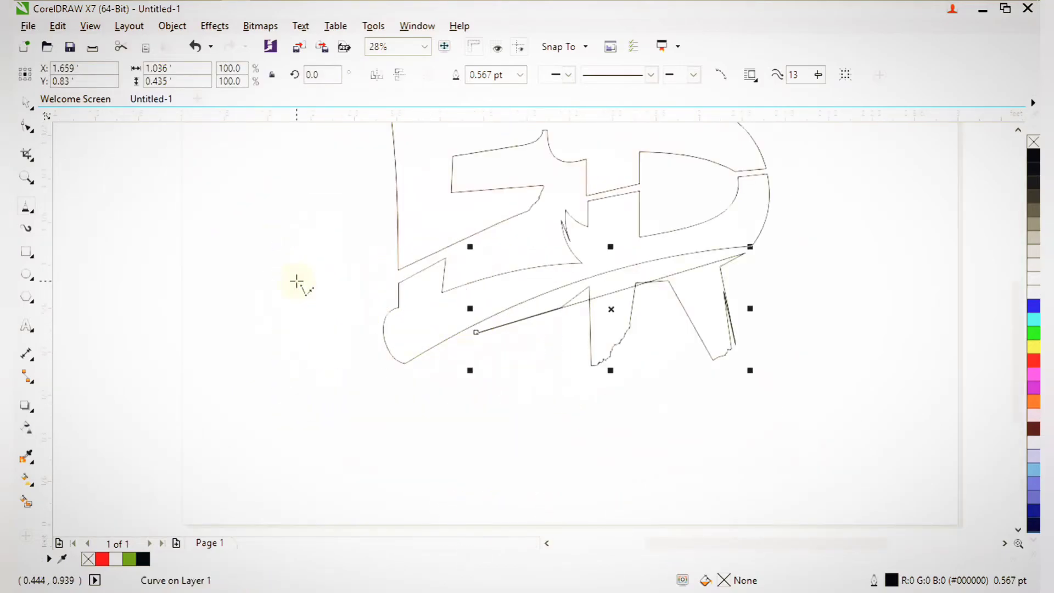
left_click(29, 127)
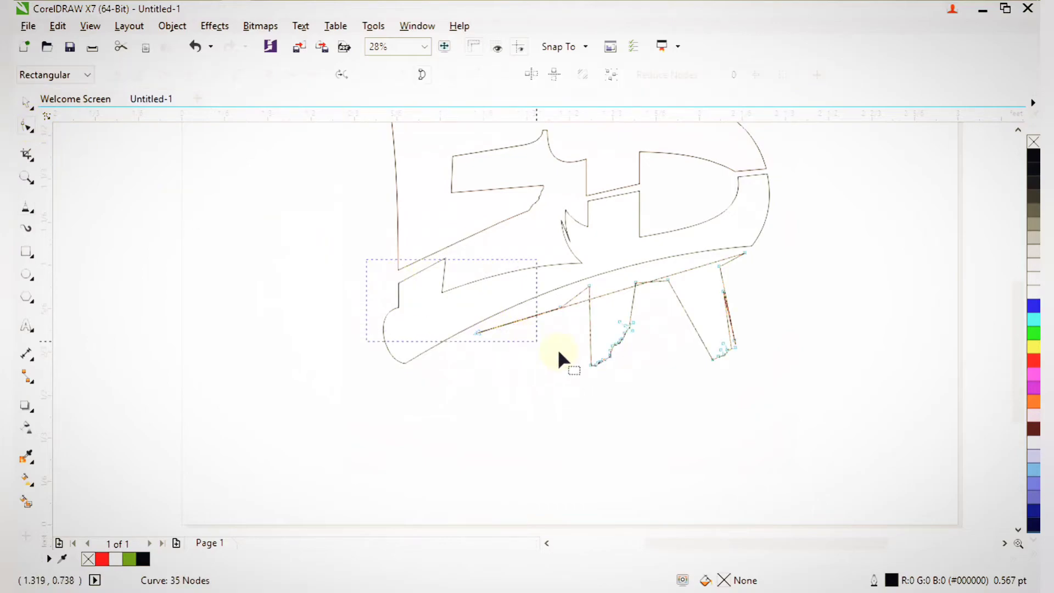
left_click_drag(794, 422, 582, 357)
left_click(243, 75)
key("F2")
left_click_drag(590, 357, 739, 367)
scroll(664, 327, "down", 2)
key("F2")
left_click_drag(510, 288, 791, 392)
left_click_drag(912, 396, 911, 397)
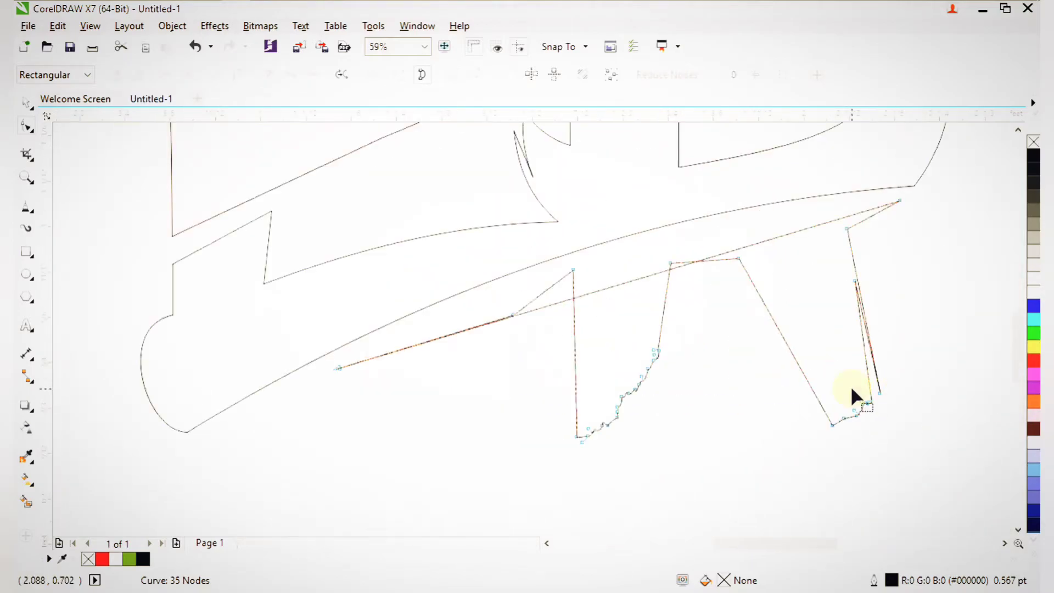
left_click_drag(632, 282, 621, 250)
Bend two more leg edges upward into curves and bow the slanted edge rightward.
key("F2")
left_click_drag(438, 248, 633, 362)
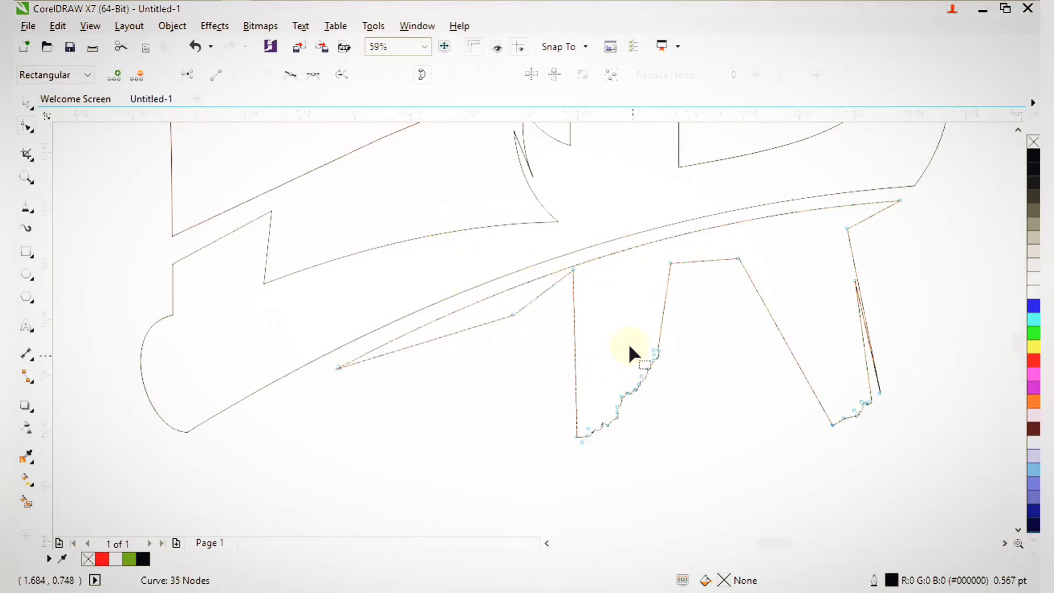
left_click_drag(570, 278, 560, 263)
key("F3")
key("F2")
left_click_drag(393, 274, 529, 382)
left_click_drag(501, 290, 703, 336)
scroll(501, 282, "down", 3)
key("F2")
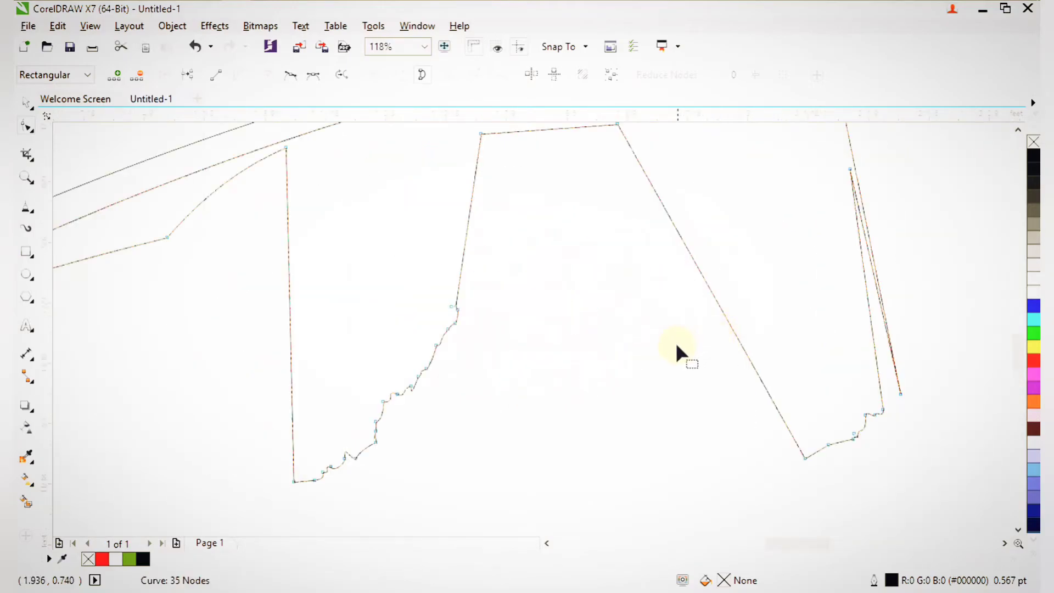
mouse_move(704, 281)
left_mouse_down()
mouse_move(723, 273)
mouse_move(724, 283)
left_mouse_up()
Bend the R leg's remaining slanted edge and its middle straight edge into smooth arcs.
scroll(724, 282, "down", 2)
key("F2")
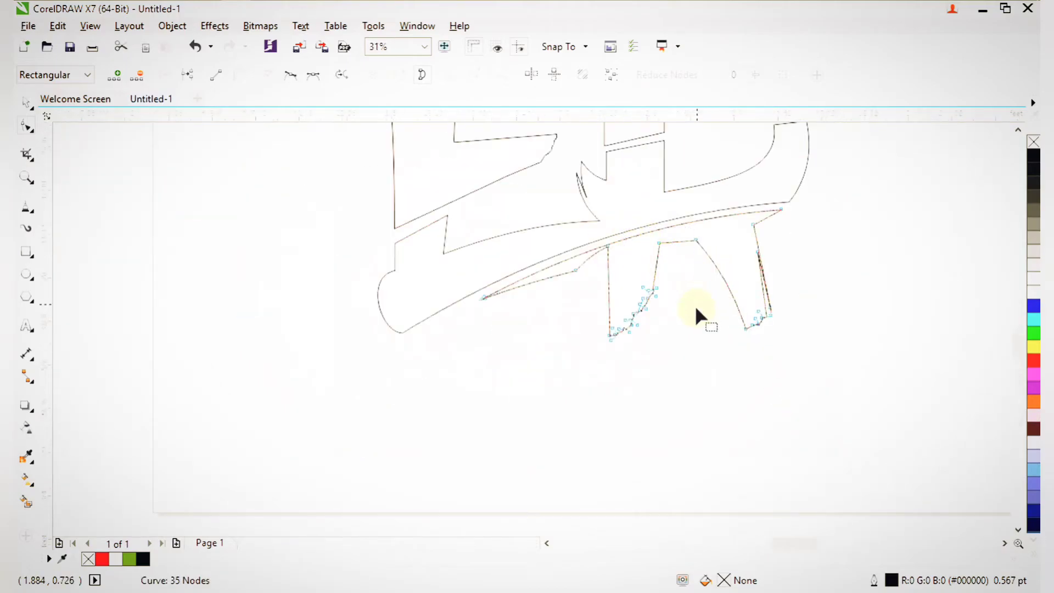
scroll(520, 370, "up", 3)
scroll(519, 371, "down", 3)
scroll(628, 394, "up", 3)
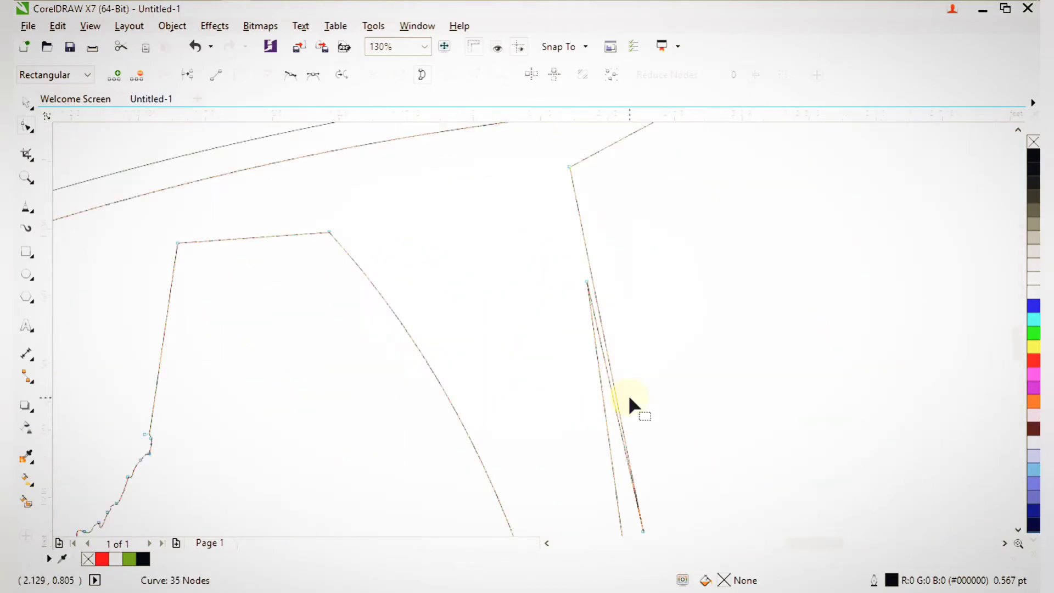
left_click_drag(593, 291, 621, 299)
scroll(621, 299, "down", 2)
key("F2")
left_click(617, 337)
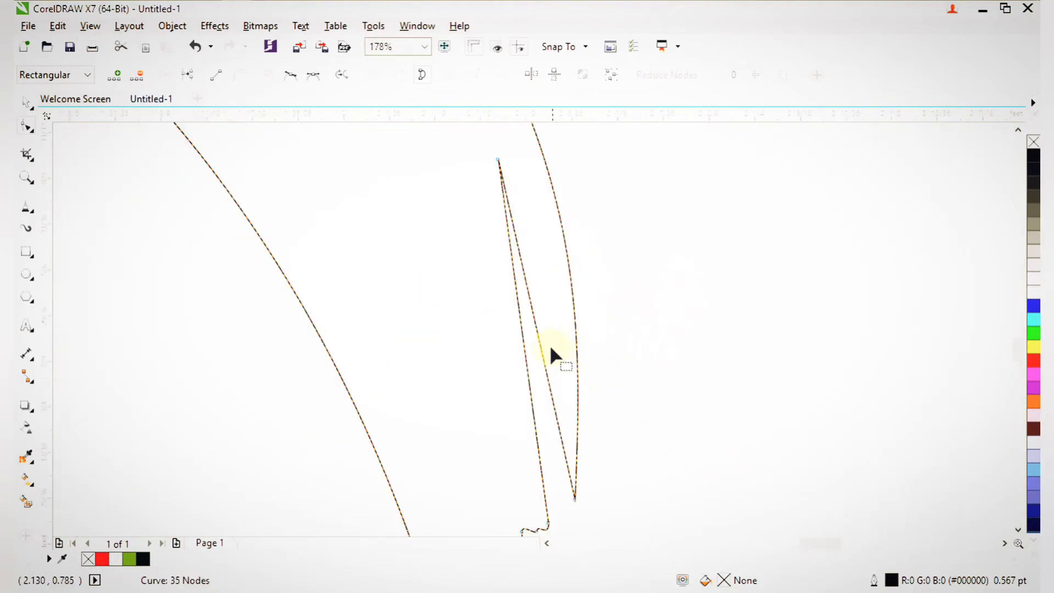
mouse_move(541, 346)
left_mouse_down()
mouse_move(563, 323)
mouse_move(533, 333)
left_mouse_up()
scroll(533, 334, "down", 5)
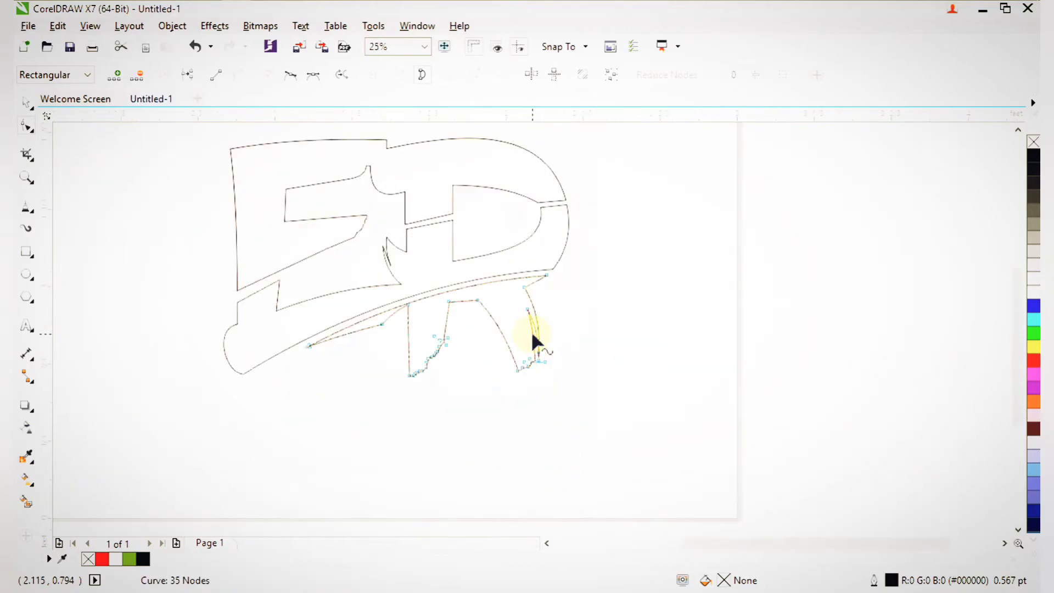
scroll(412, 278, "down", 2)
left_click_drag(285, 181, 516, 356)
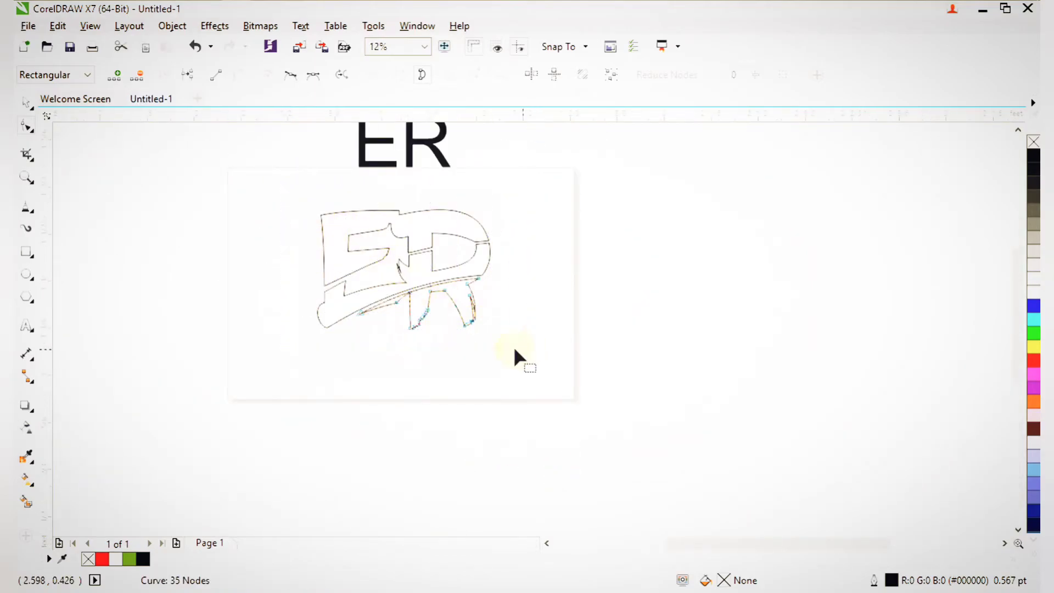
scroll(307, 264, "up", 2)
left_click(26, 104)
left_click(176, 205)
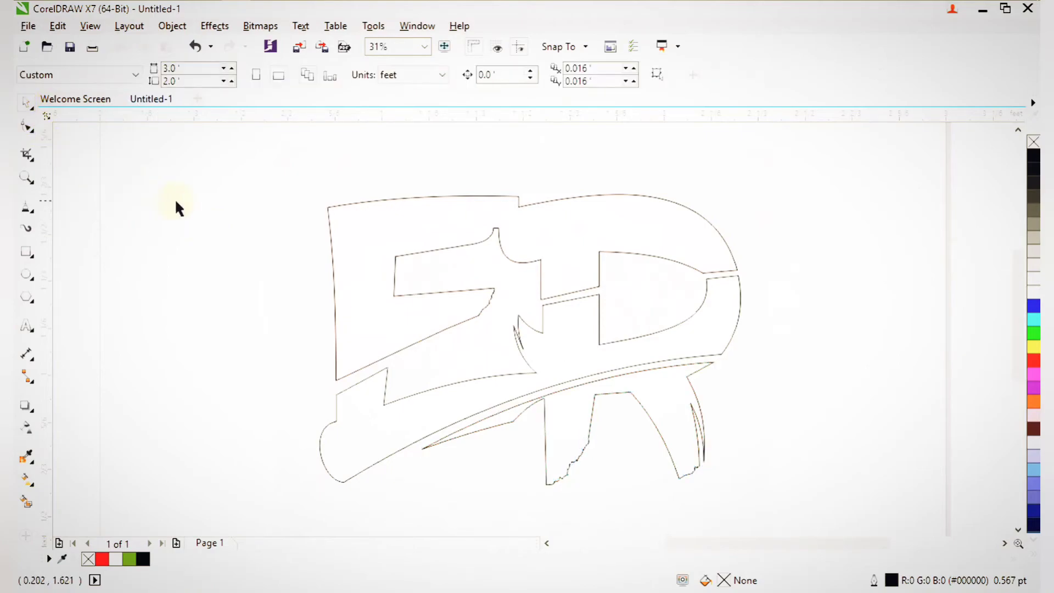
scroll(288, 274, "down", 2)
key("z")
left_click_drag(254, 196, 560, 452)
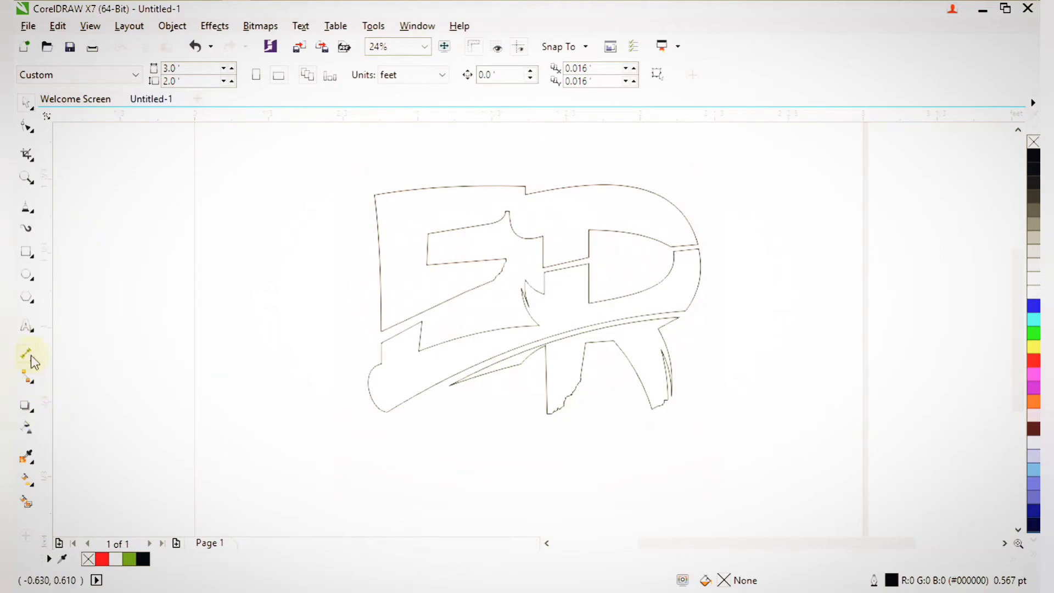
Add the text 'COMPANY' below the ER logo.
left_click(27, 331)
left_click(386, 484)
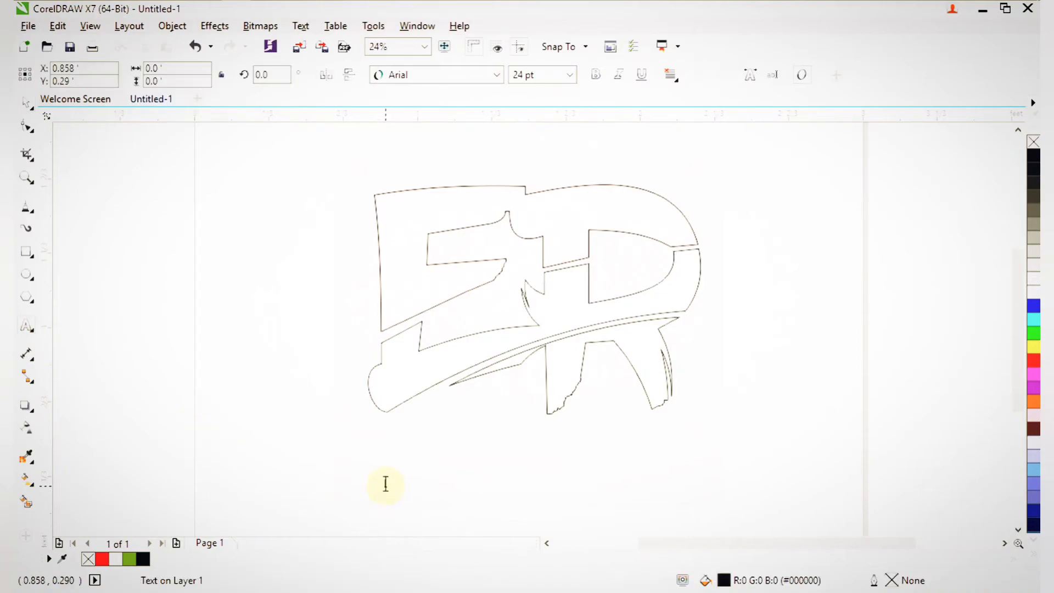
type("COMPANY")
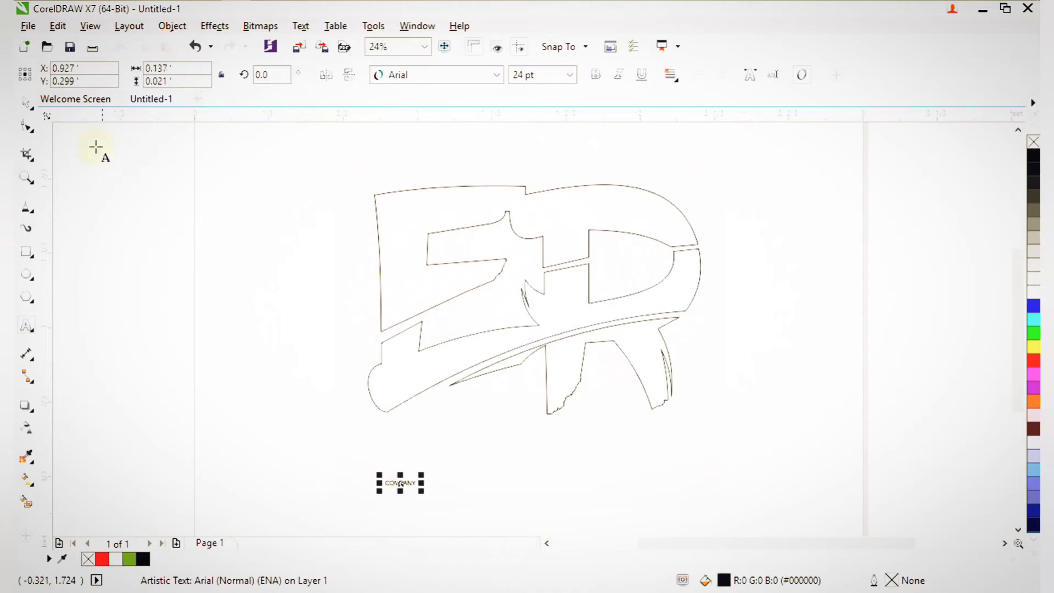
left_click(38, 102)
left_click(153, 100)
Move the COMPANY text up and left and enlarge it to about double size.
left_click_drag(421, 492, 528, 438)
left_click_drag(447, 419, 430, 383)
left_click_drag(505, 409, 650, 423)
key("Escape")
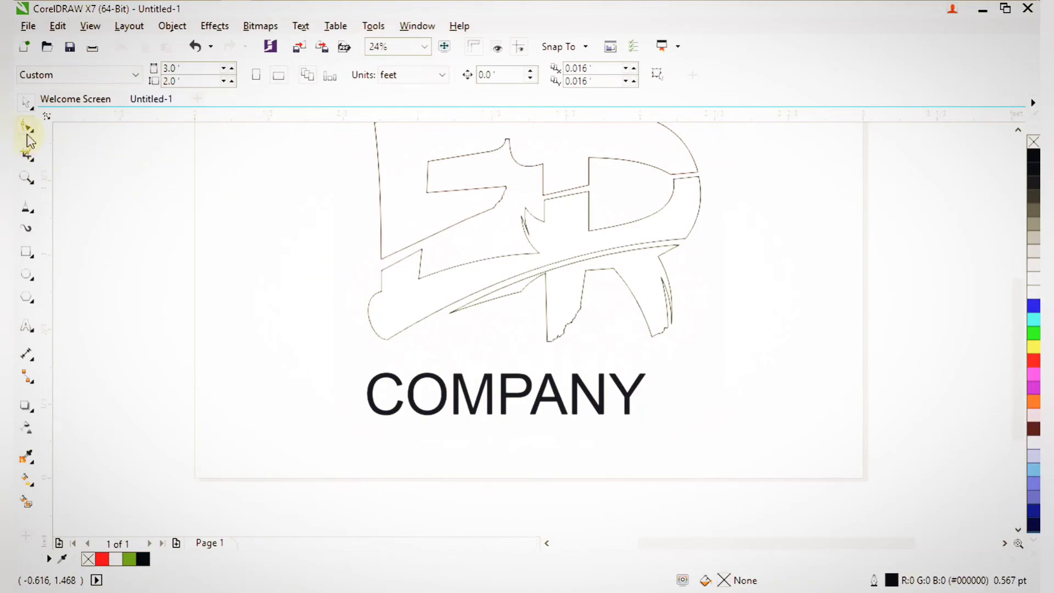
Widen the COMPANY letter spacing and nudge the text into place under the logo.
left_click(404, 412)
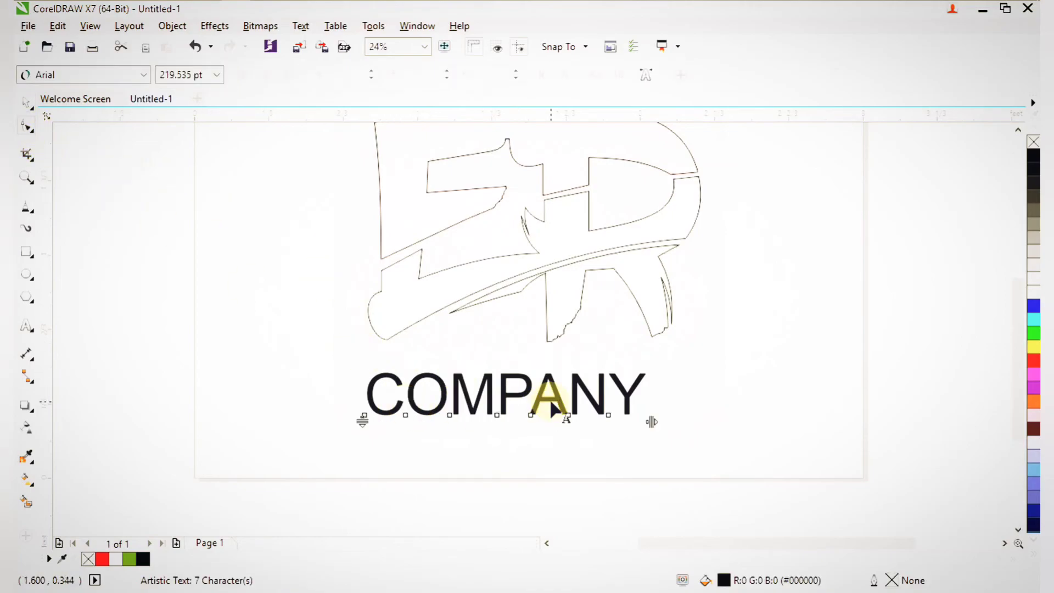
left_click_drag(660, 420, 747, 420)
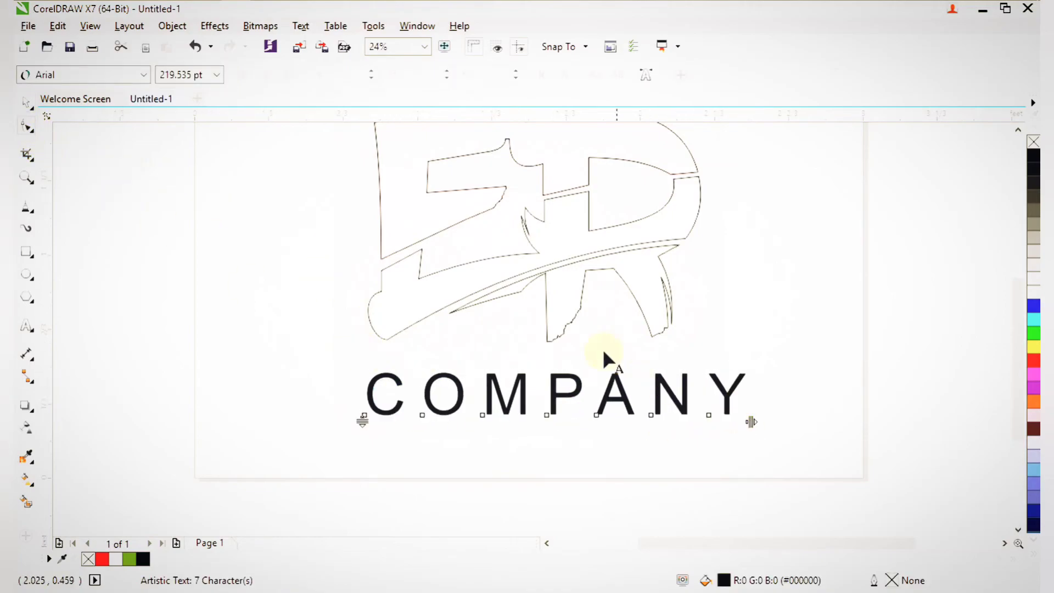
left_click(22, 103)
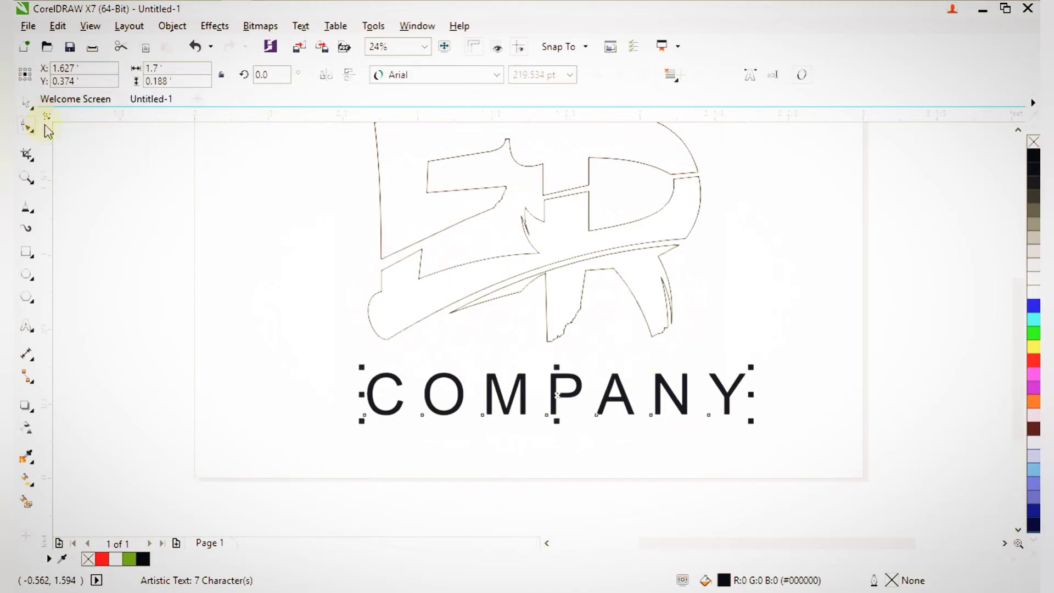
left_click_drag(557, 395, 542, 387)
left_click(581, 417)
scroll(582, 419, "down", 2)
key("F2")
left_click_drag(345, 269, 673, 404)
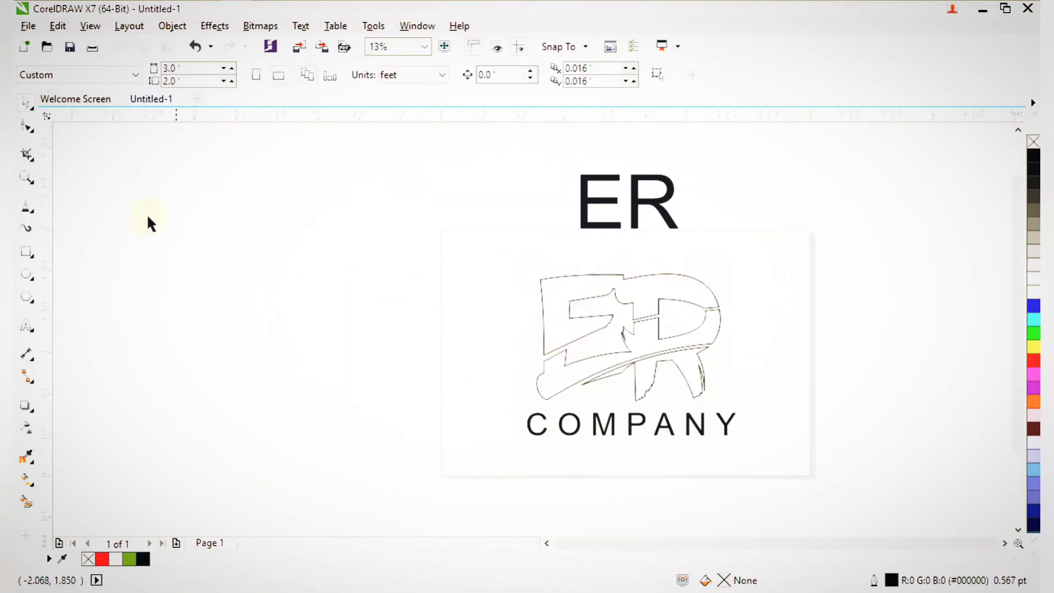
Draw a black-filled rectangle covering the logo and COMPANY text.
left_click(26, 254)
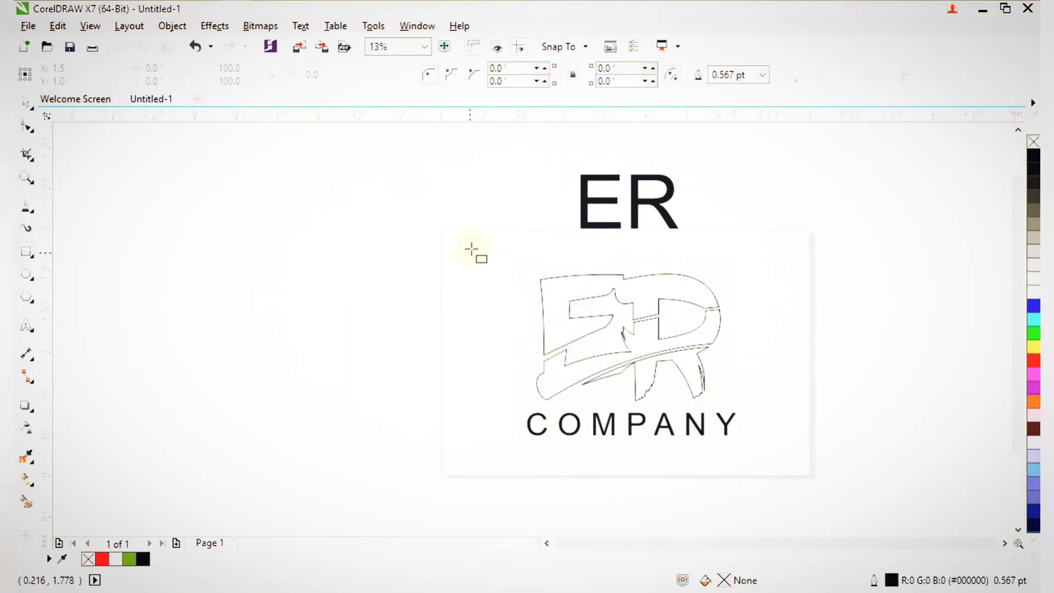
left_click_drag(453, 239, 801, 466)
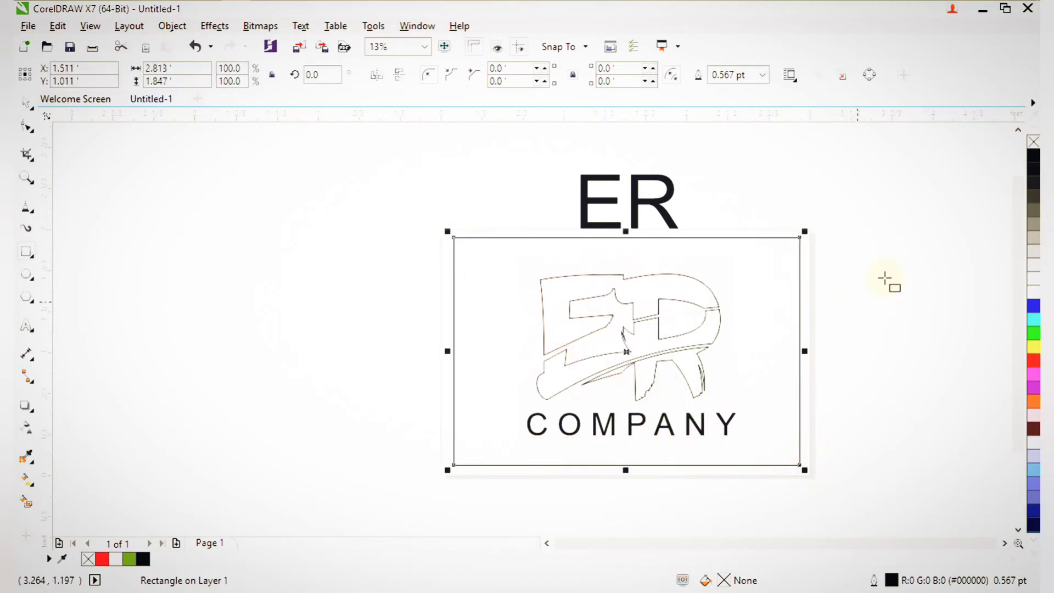
left_click(1034, 157)
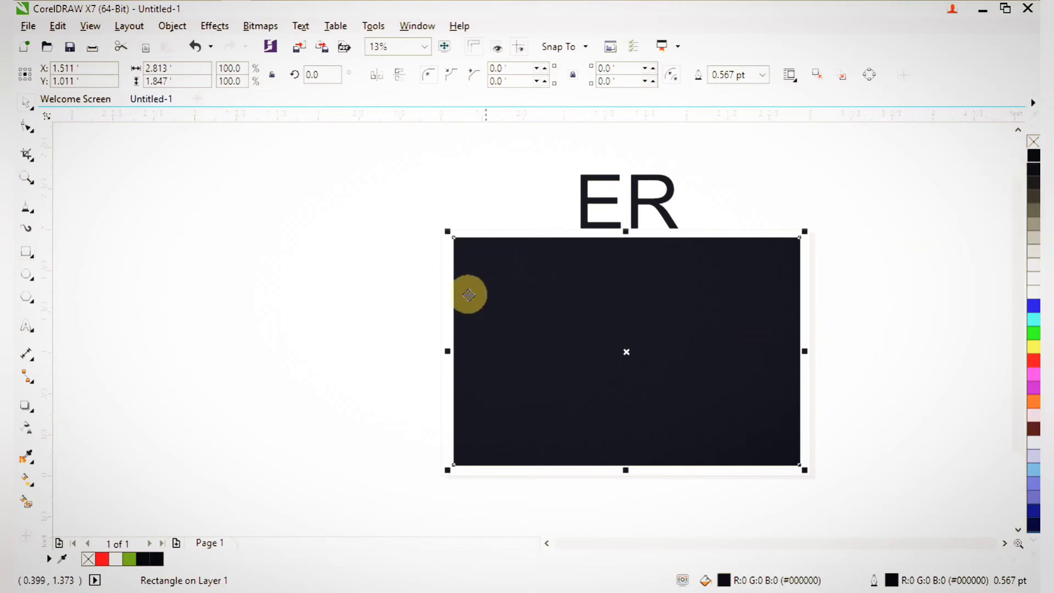
left_click(308, 263)
Fill the ER monogram and COMPANY text white over the black rectangle.
left_click_drag(324, 252, 792, 464)
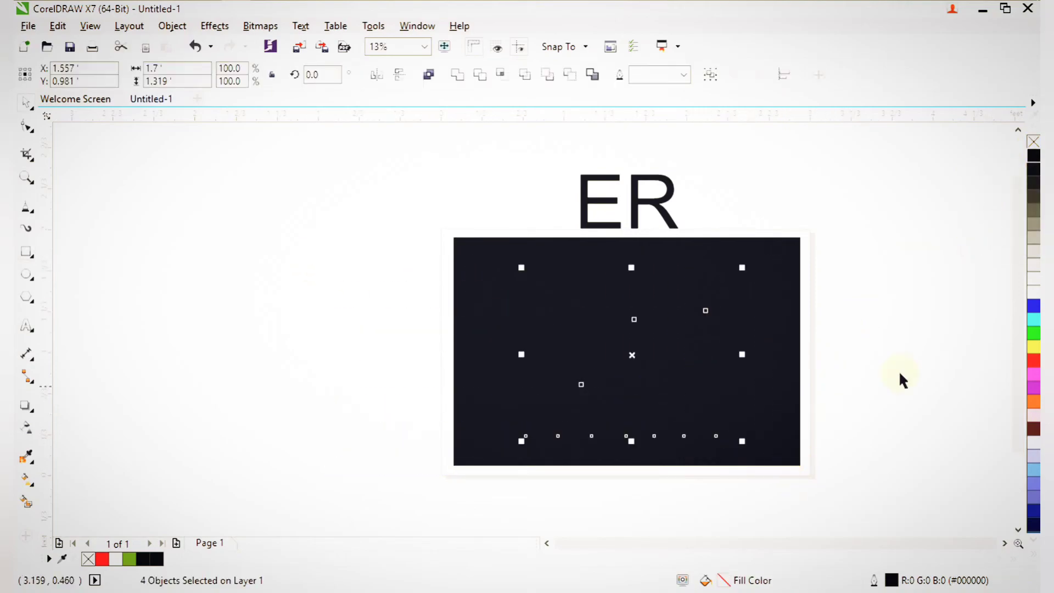
left_click(1034, 291)
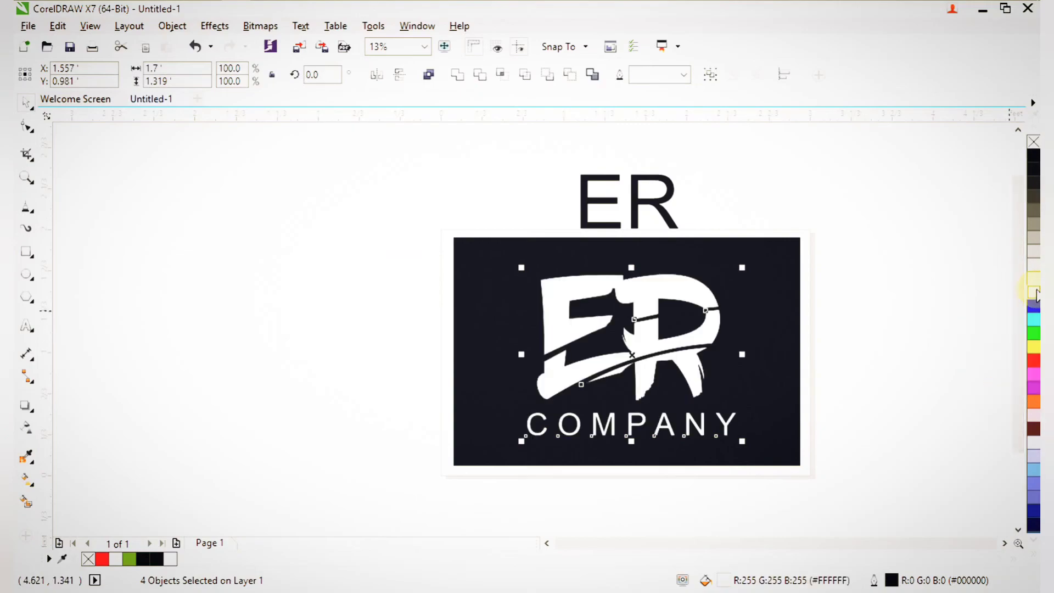
left_click(871, 410)
key("F2")
left_click_drag(358, 222, 793, 510)
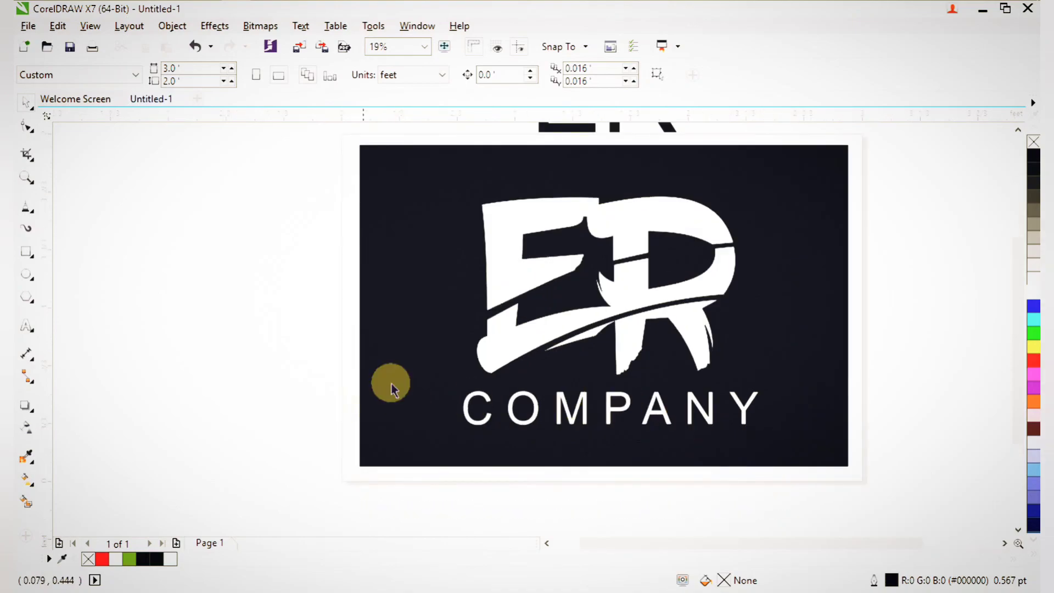
Fill the upper E shape of the monogram red.
left_click(510, 270)
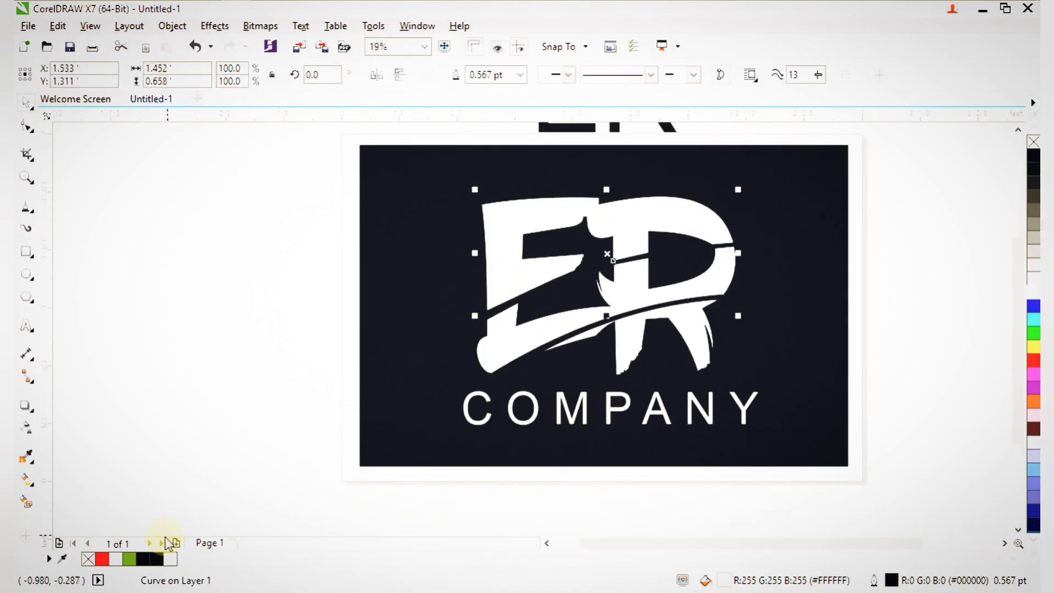
left_click(130, 559)
left_click(259, 379)
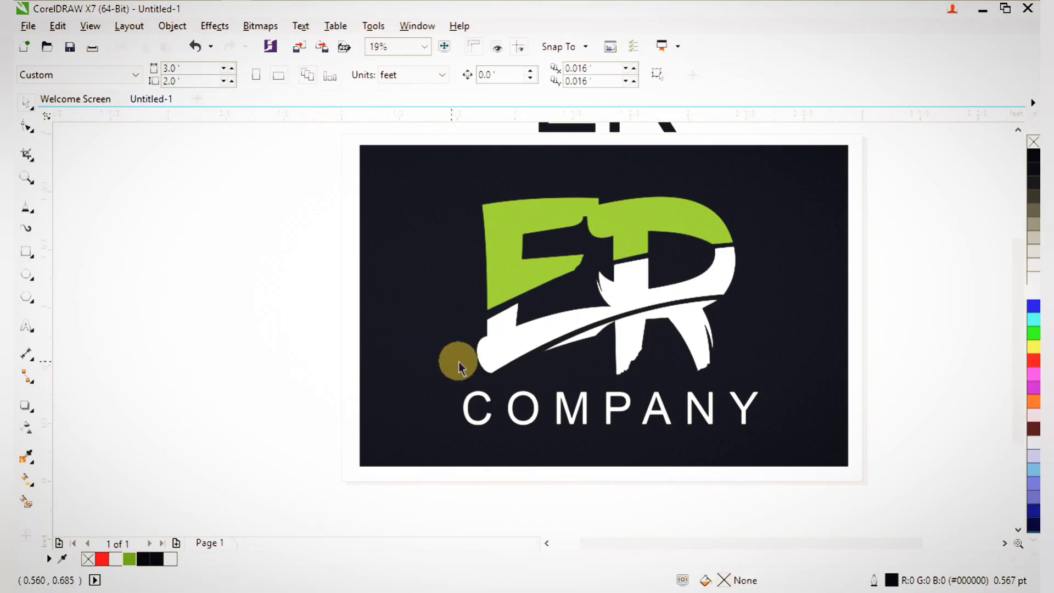
left_click(523, 276)
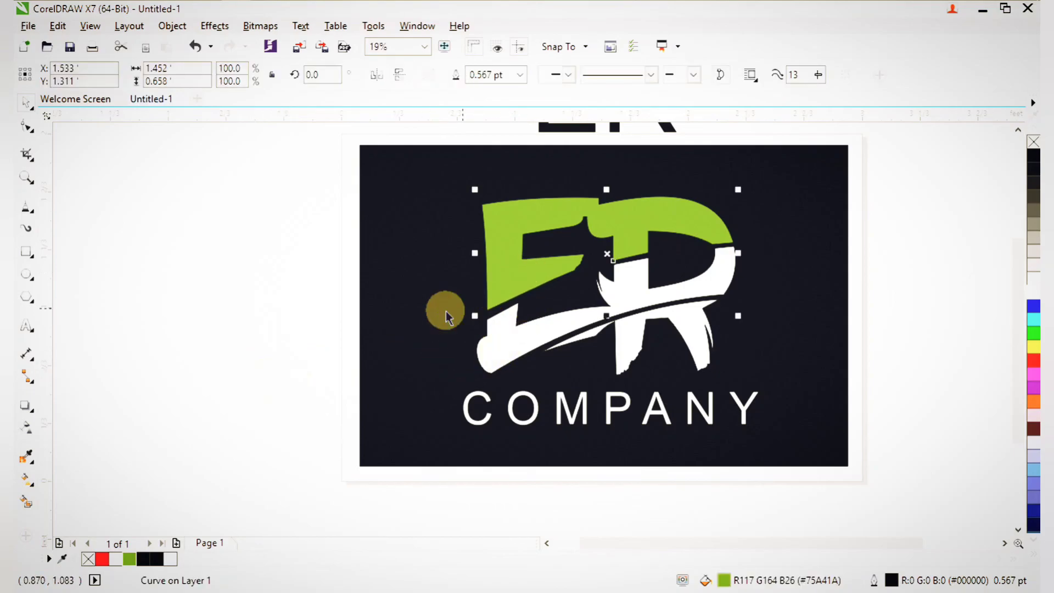
left_click(103, 559)
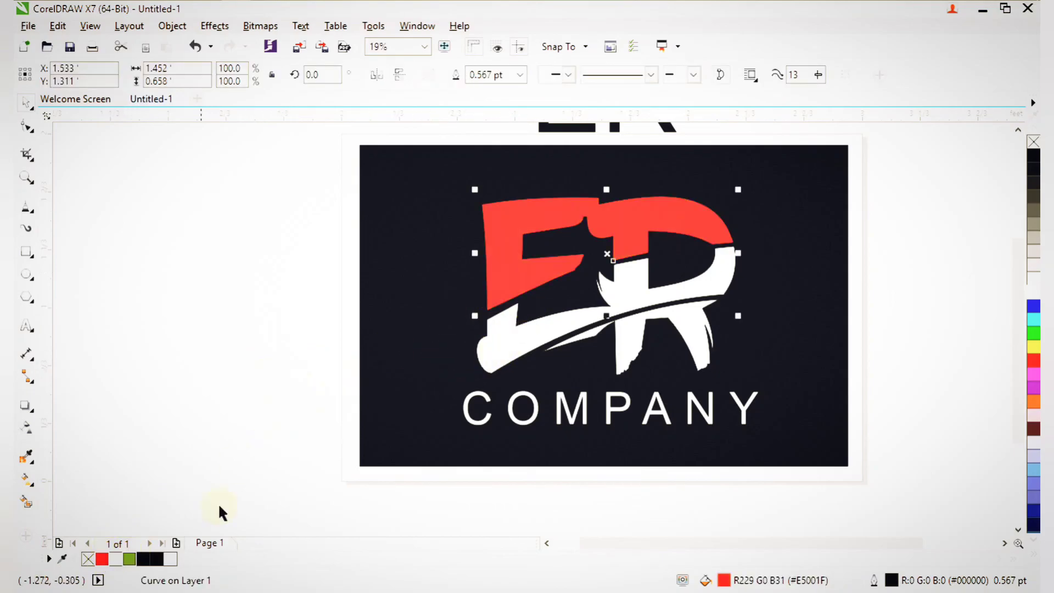
Fill the R's brush-stroke leg swoosh green.
left_click(511, 357)
left_click(615, 345)
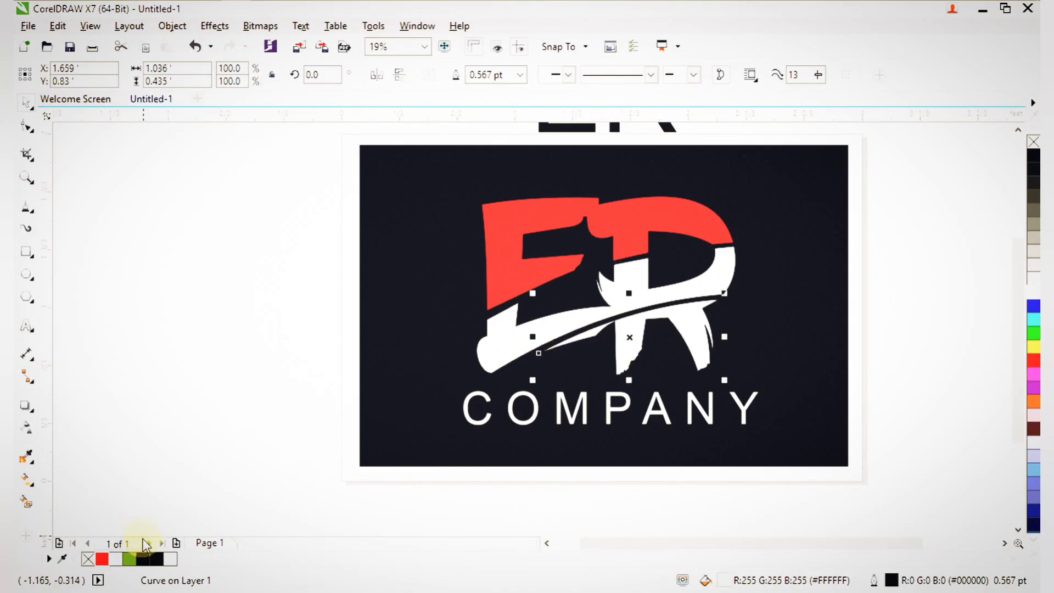
left_click(129, 559)
left_click(414, 352)
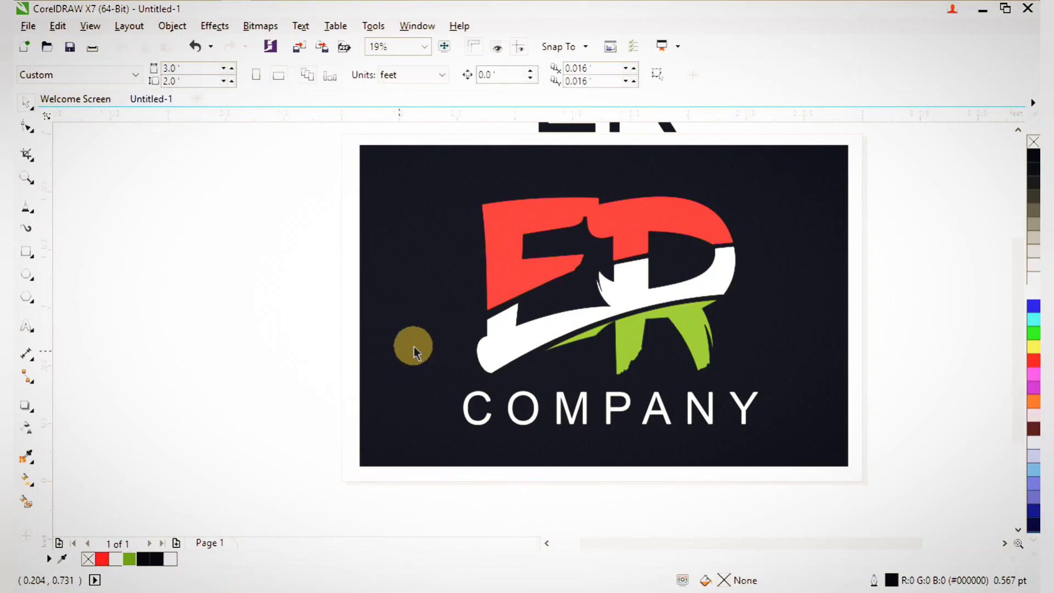
scroll(434, 332, "down", 1)
left_click_drag(421, 164, 640, 377)
scroll(641, 376, "up", 1)
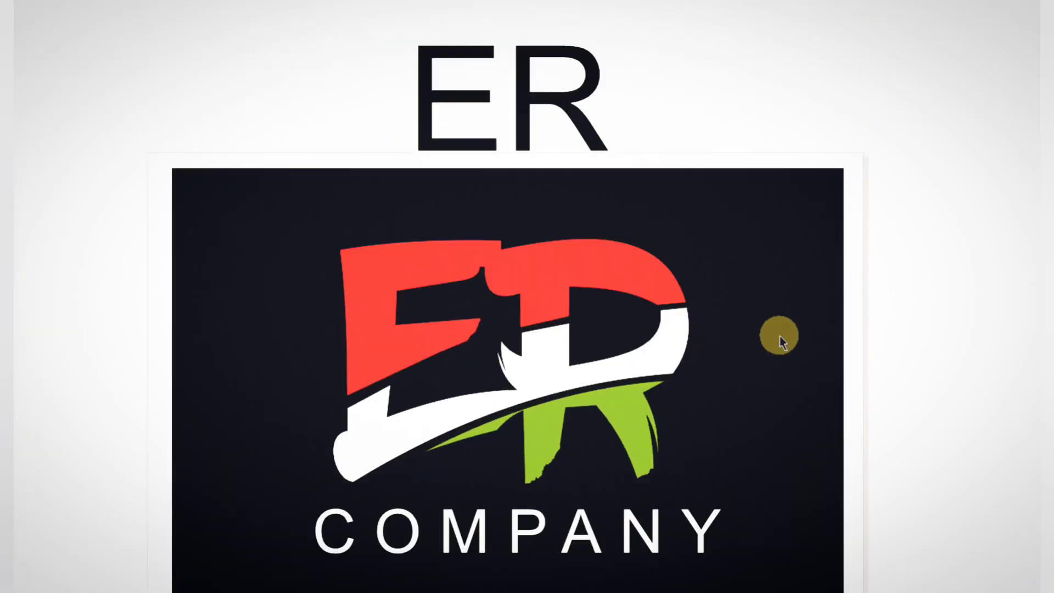